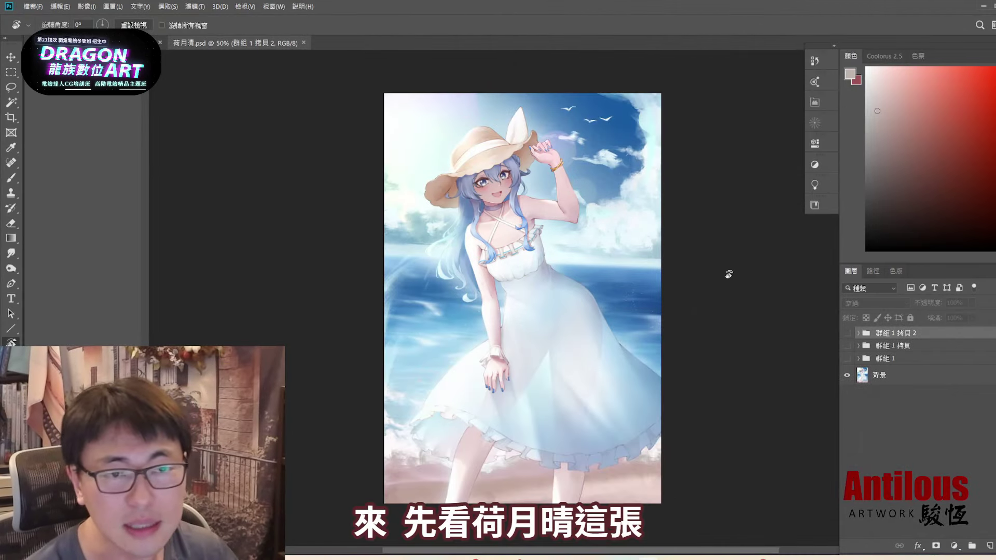
Pan the canvas so the whole sunhat beach painting is visible.
drag(622, 260, 691, 269)
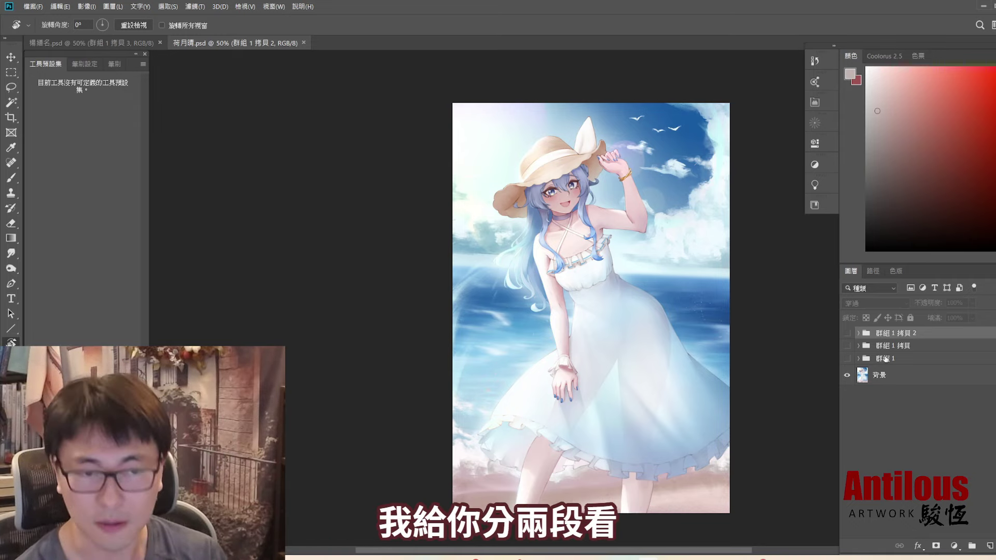
Select the 群組 1 group, flash its red sketch on and off, and zoom to the eyes.
click(892, 359)
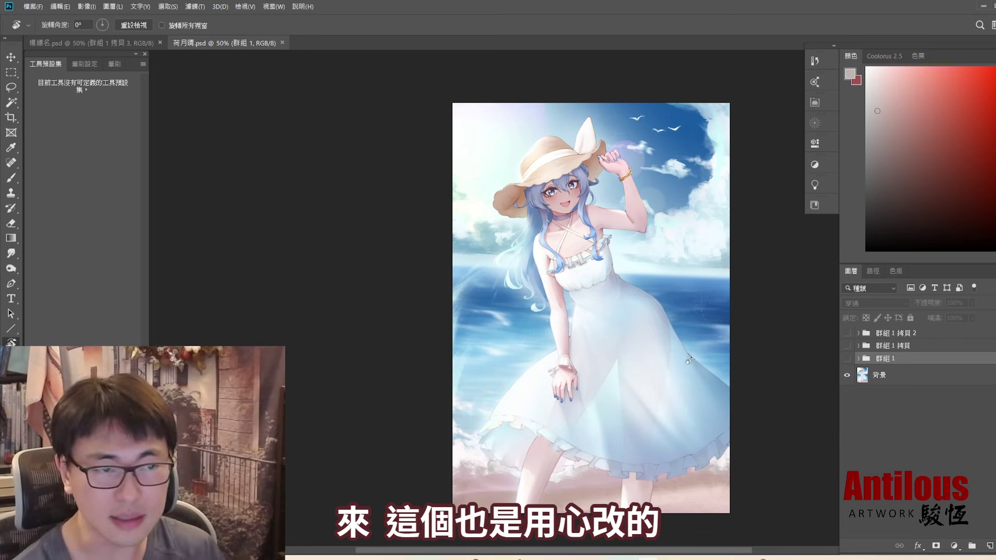
drag(678, 362, 707, 306)
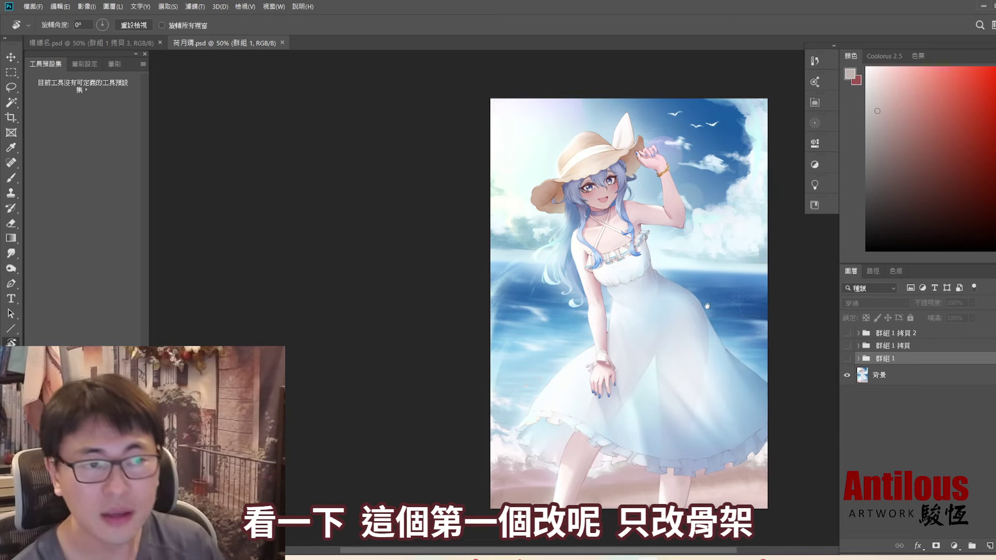
click(847, 359)
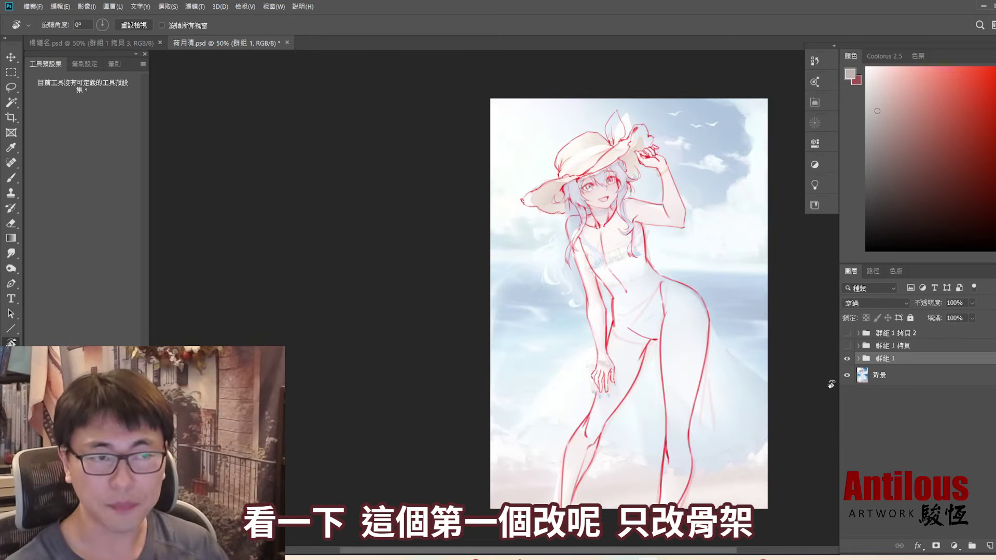
scroll(612, 186, up, 5)
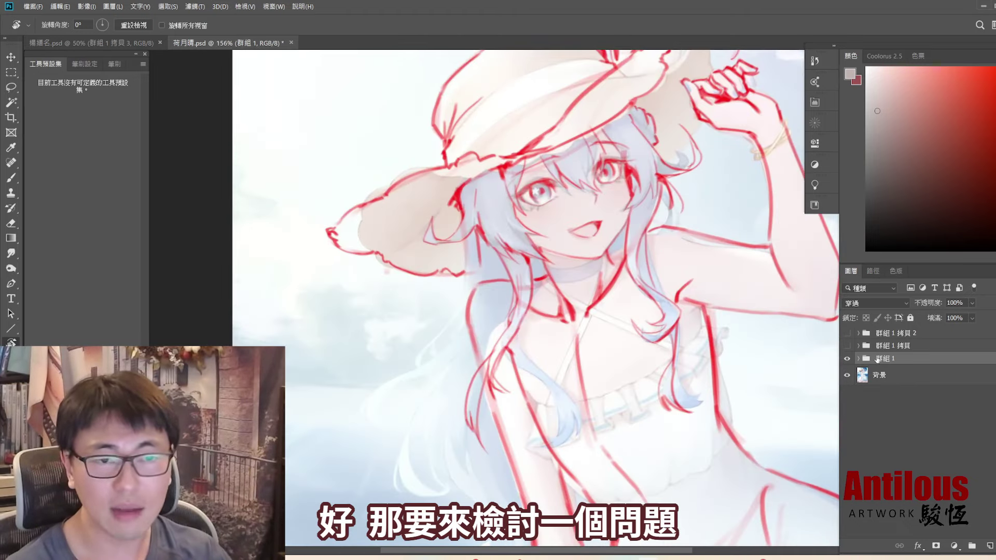
click(847, 359)
scroll(574, 214, up, 3)
scroll(573, 214, up, 2)
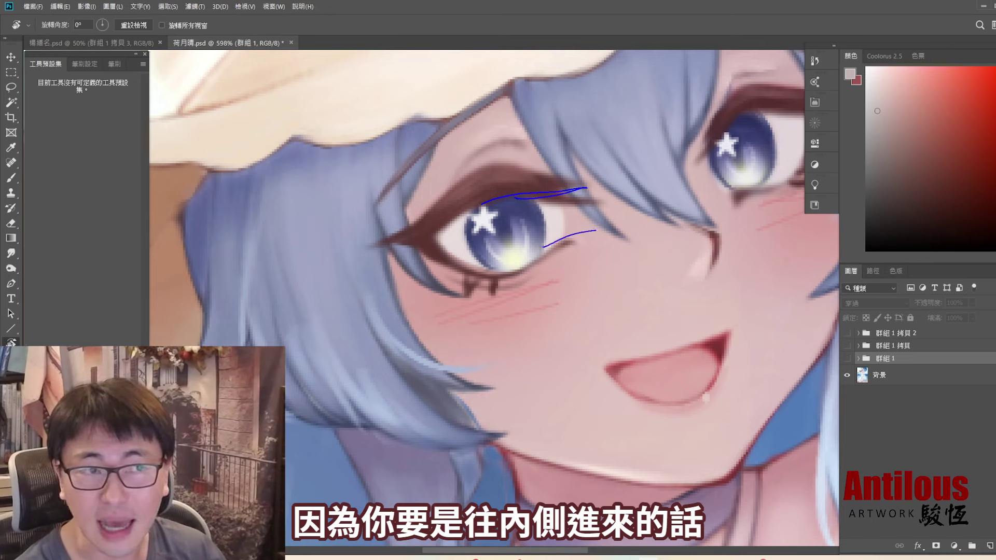
Loop a blue ellipse around the gap between the eyes, then show the red sketch again.
drag(680, 220, 633, 229)
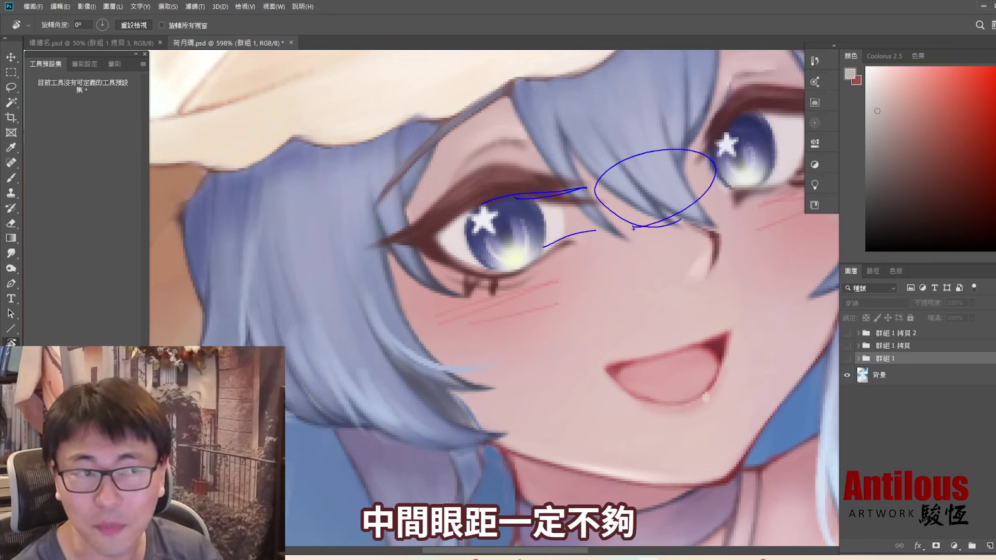
key(e)
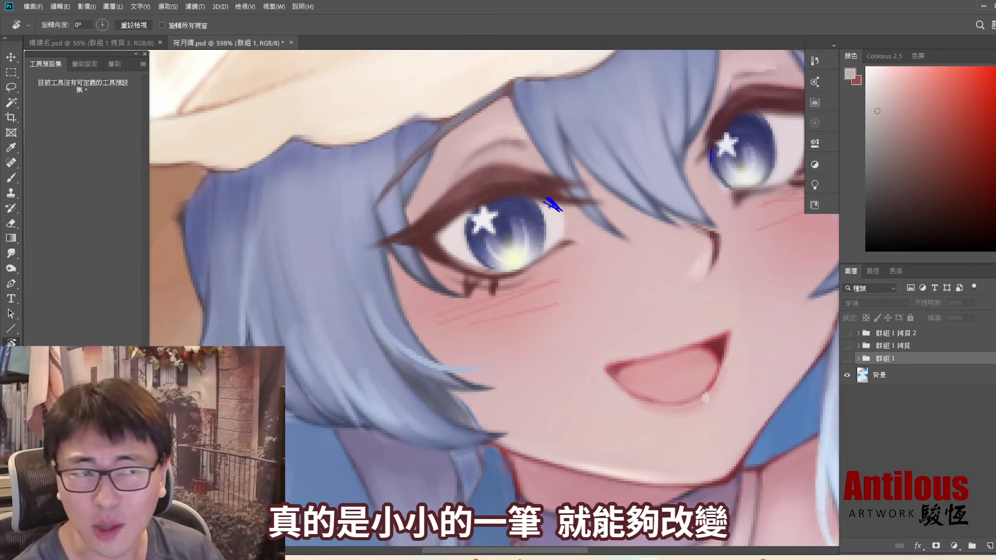
drag(715, 125, 721, 166)
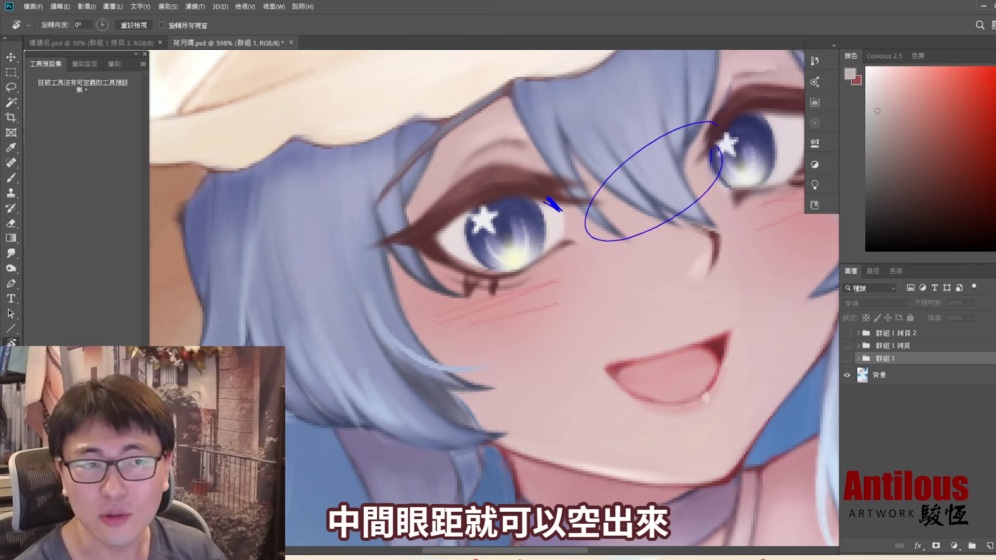
click(847, 358)
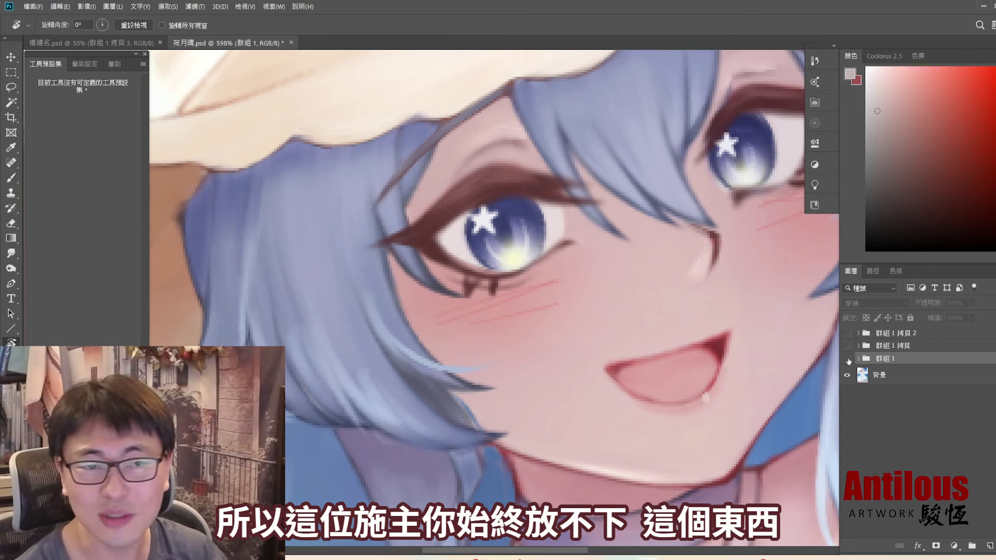
scroll(770, 367, down, 2)
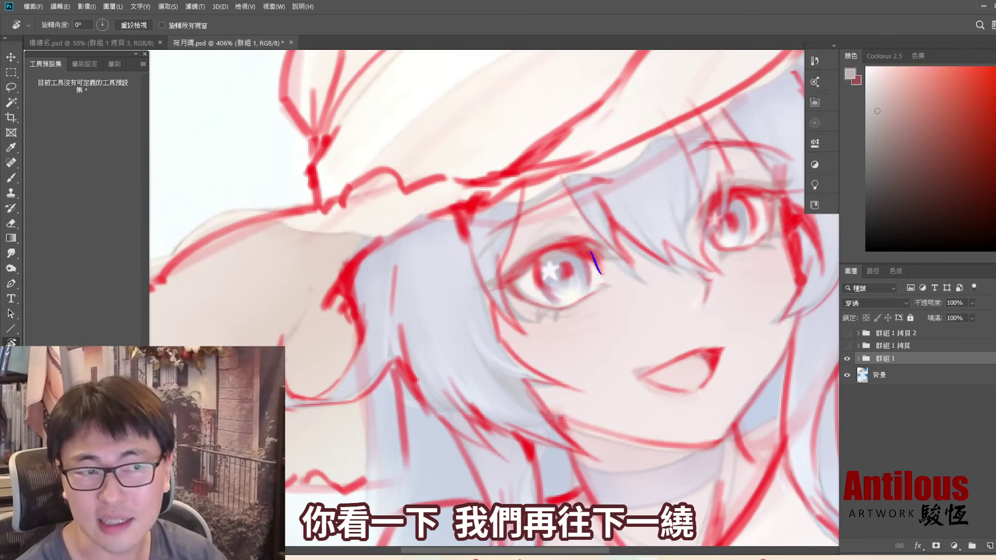
Hide the red sketch and zoom out to frame the face and hat.
click(850, 363)
scroll(722, 365, down, 1)
scroll(722, 365, down, 1)
scroll(722, 365, down, 1)
scroll(722, 366, down, 1)
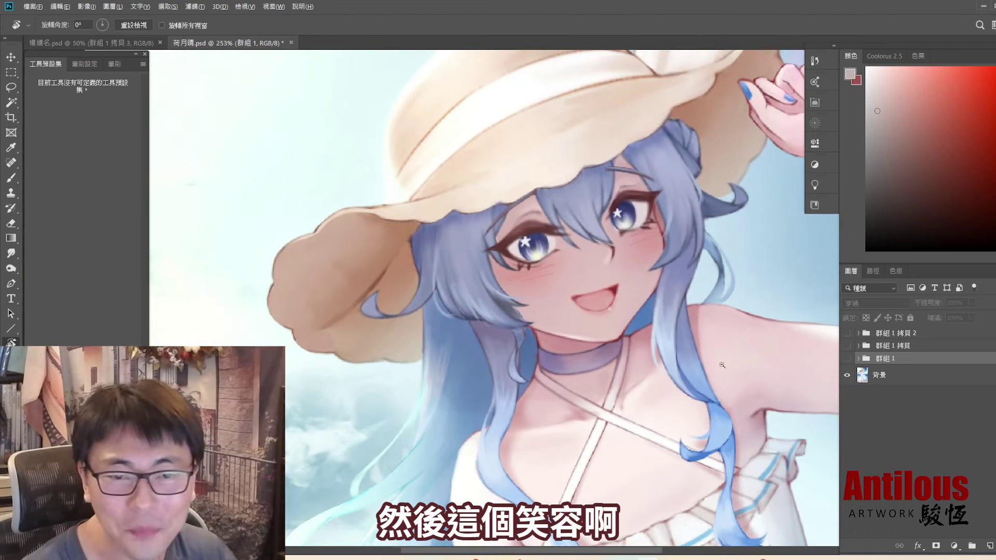
scroll(722, 366, down, 1)
drag(635, 290, 583, 279)
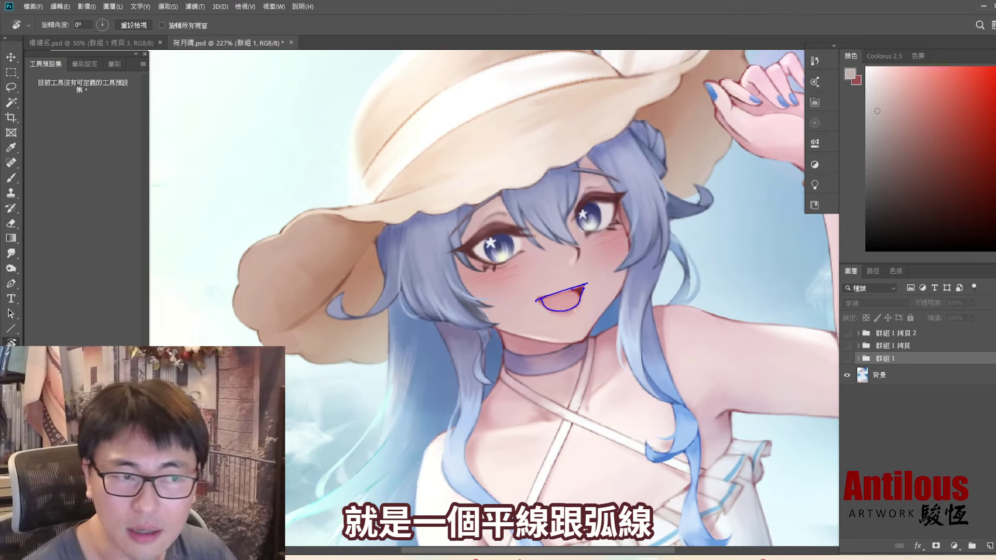
Undo the blue arc under the mouth and flash the red sketch on and off to compare.
key(ctrl+z)
key(ctrl+z)
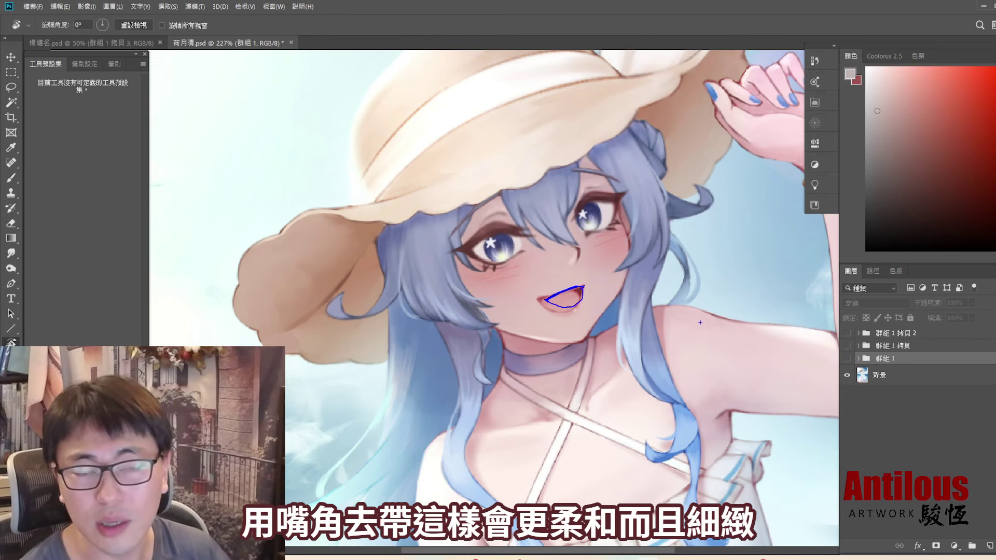
click(847, 358)
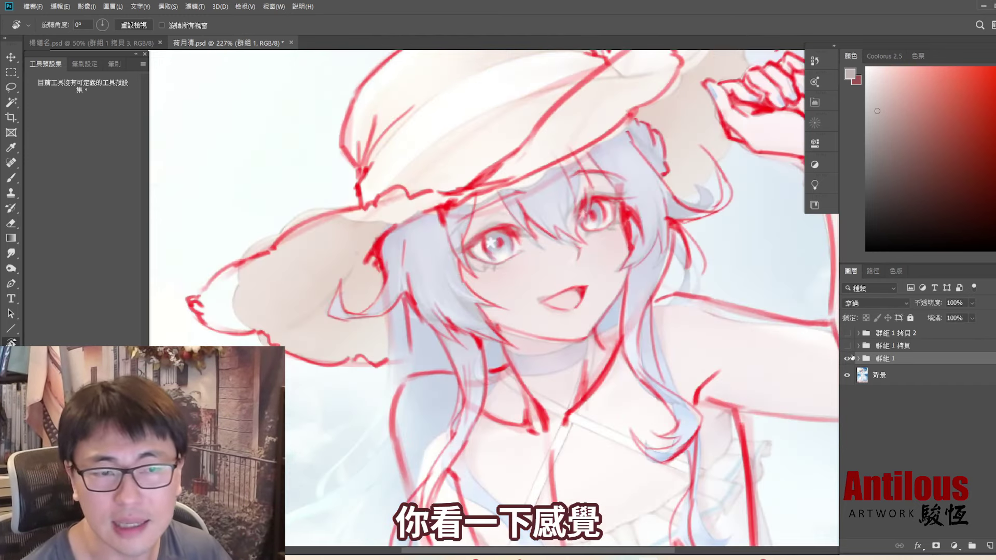
click(848, 358)
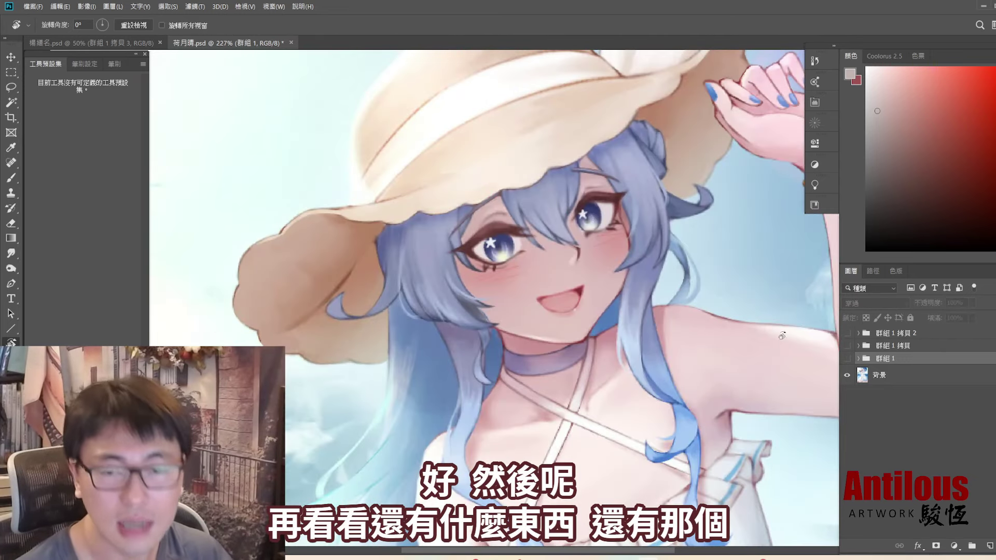
Zoom out to 130% and flash the red sketch over the hat and arm.
scroll(752, 337, down, 2)
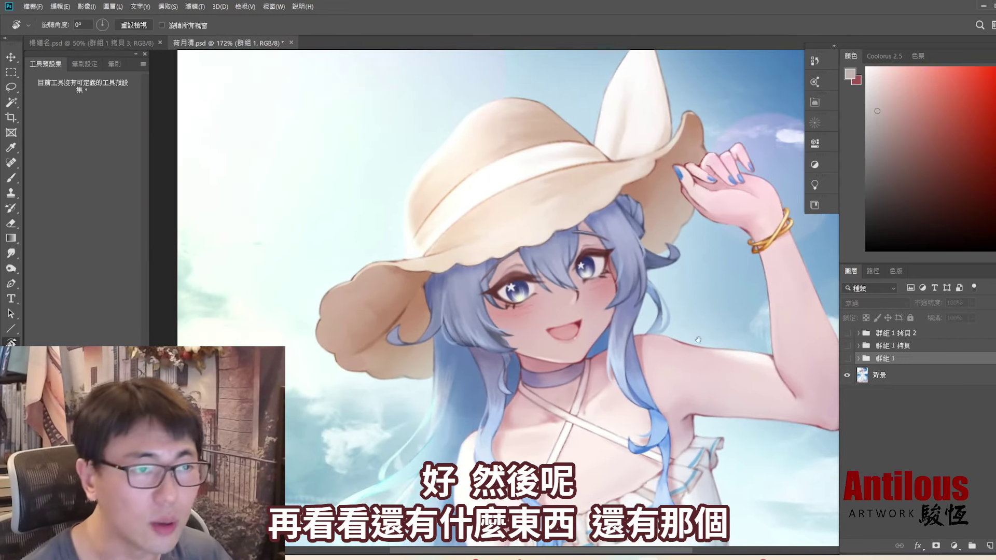
scroll(727, 297, down, 2)
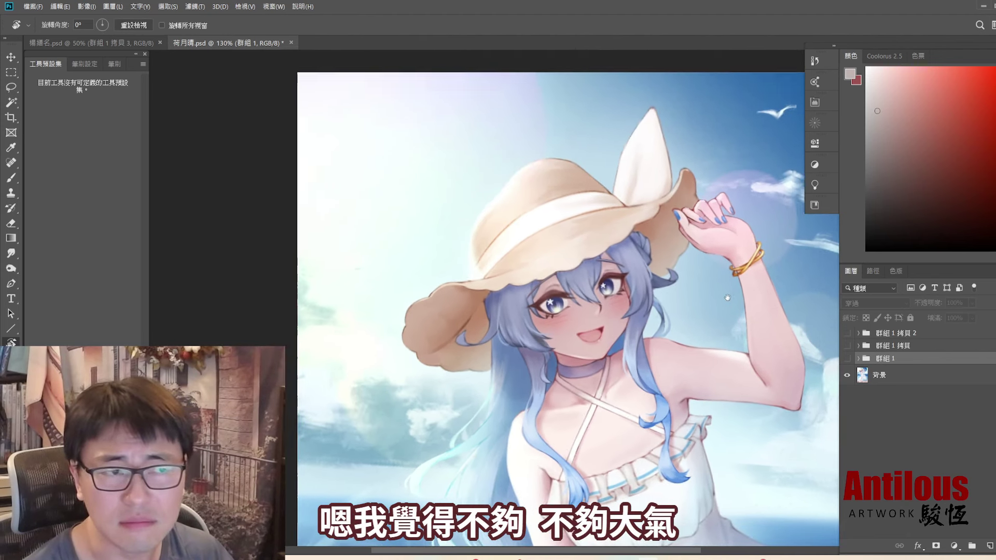
click(848, 360)
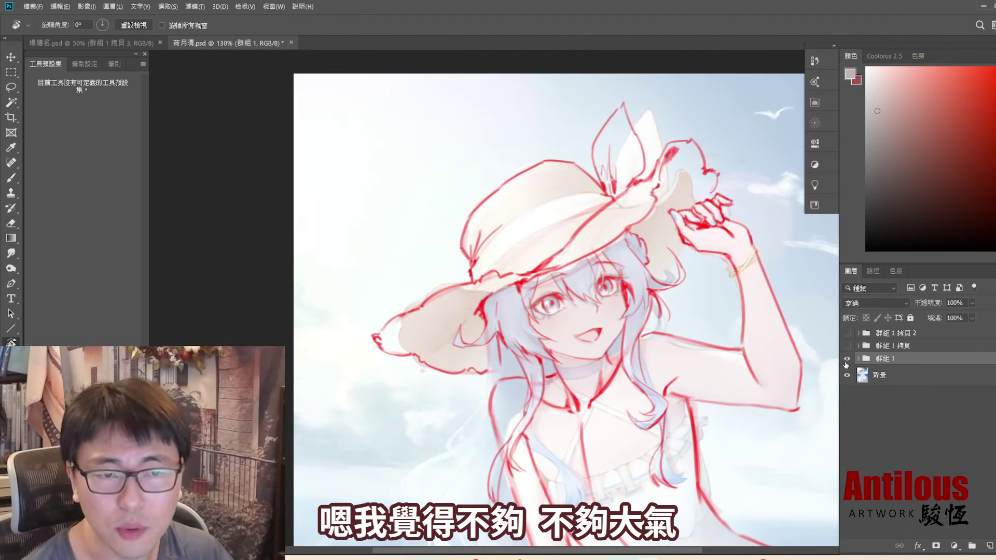
click(847, 360)
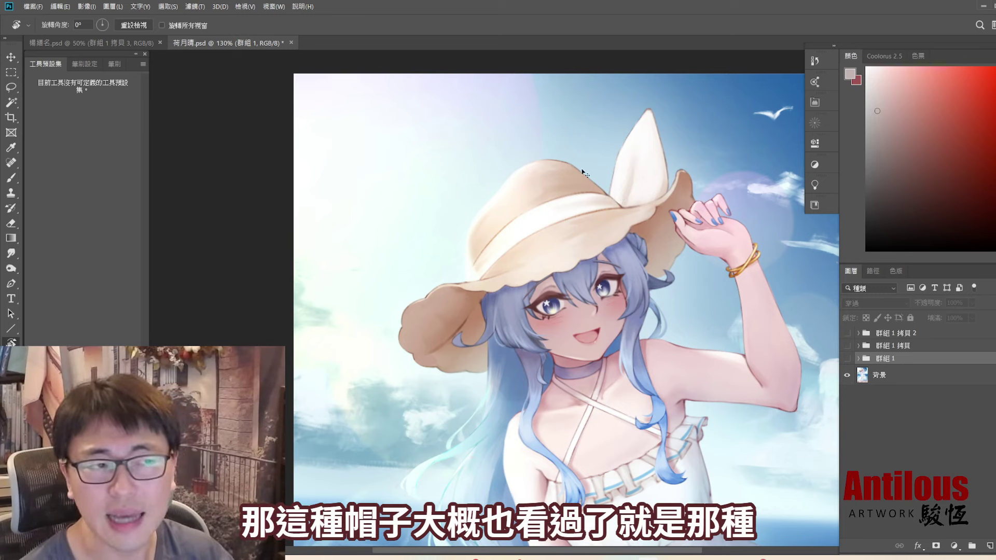
Sketch a taller, bigger, floppier blue sunhat outline, then clear it and compare with the red sketch.
mouse_move(616, 202)
mouse_down()
mouse_move(541, 152)
mouse_move(475, 190)
mouse_up()
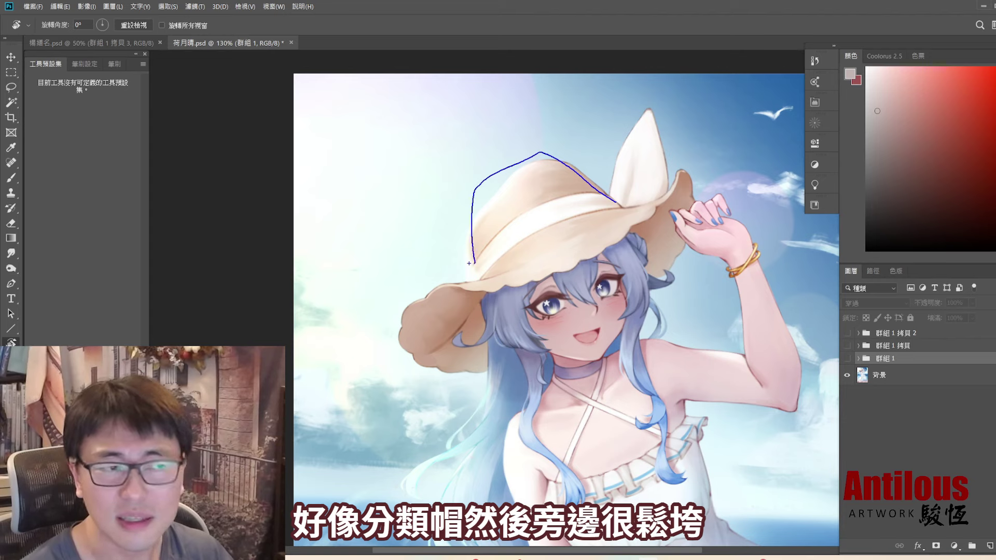
mouse_move(473, 262)
mouse_down()
mouse_move(358, 329)
mouse_move(581, 249)
mouse_move(705, 235)
mouse_move(676, 238)
mouse_up()
drag(393, 332, 486, 355)
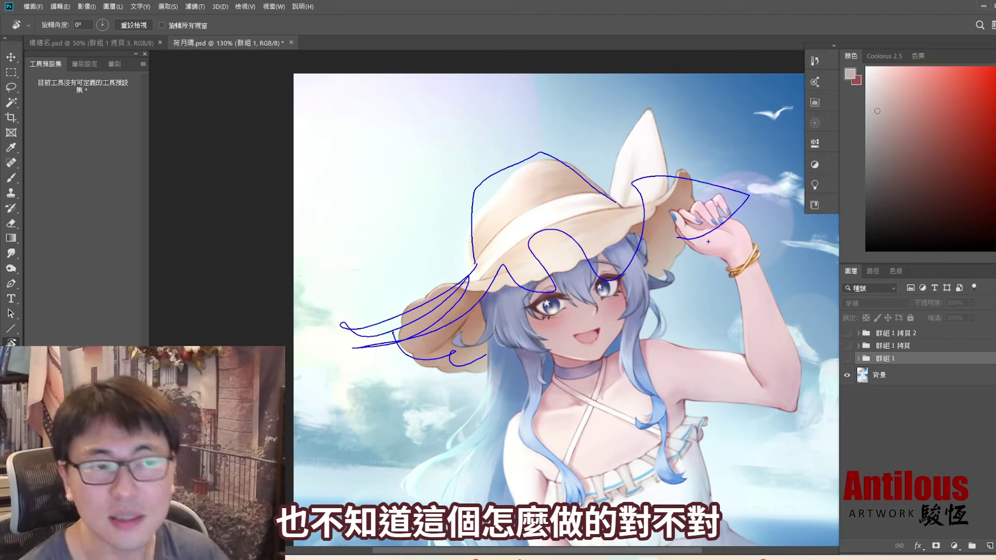
click(848, 358)
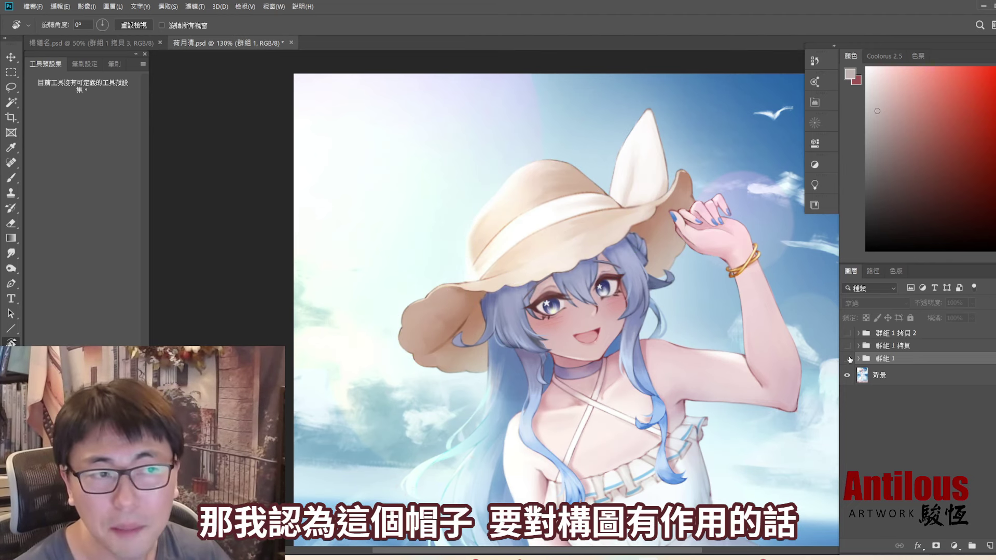
click(848, 359)
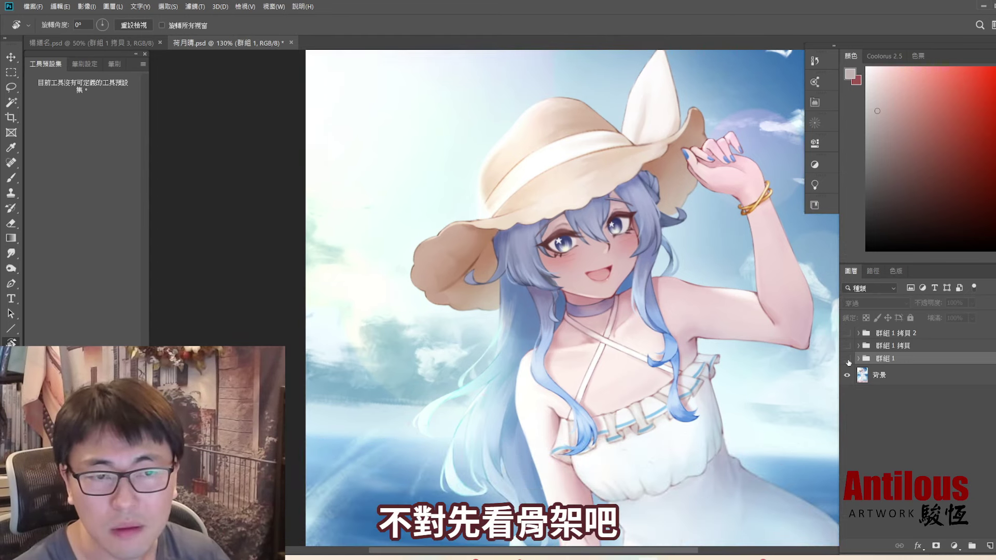
At 62.4% zoom, mark the sloping shoulder with a blue oval, arm arrow and neck-to-shoulder line.
scroll(621, 329, down, 5)
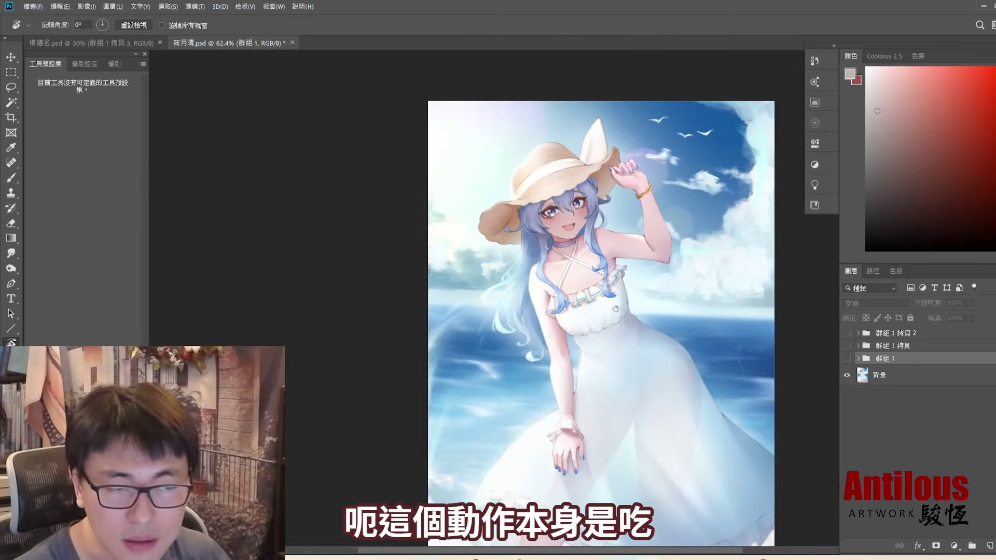
drag(526, 267, 557, 415)
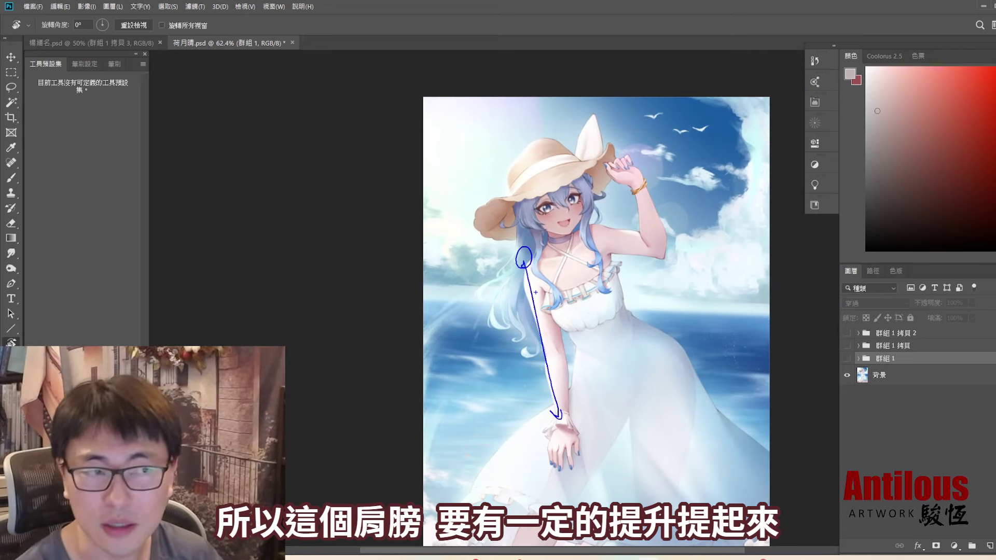
drag(543, 245, 550, 342)
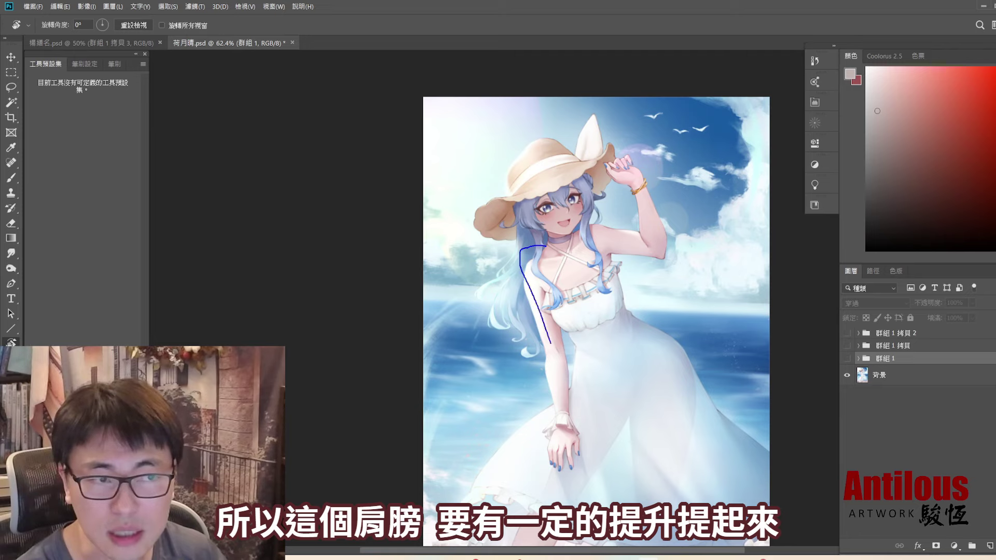
mouse_move(543, 250)
mouse_down()
mouse_move(554, 358)
mouse_move(563, 367)
mouse_up()
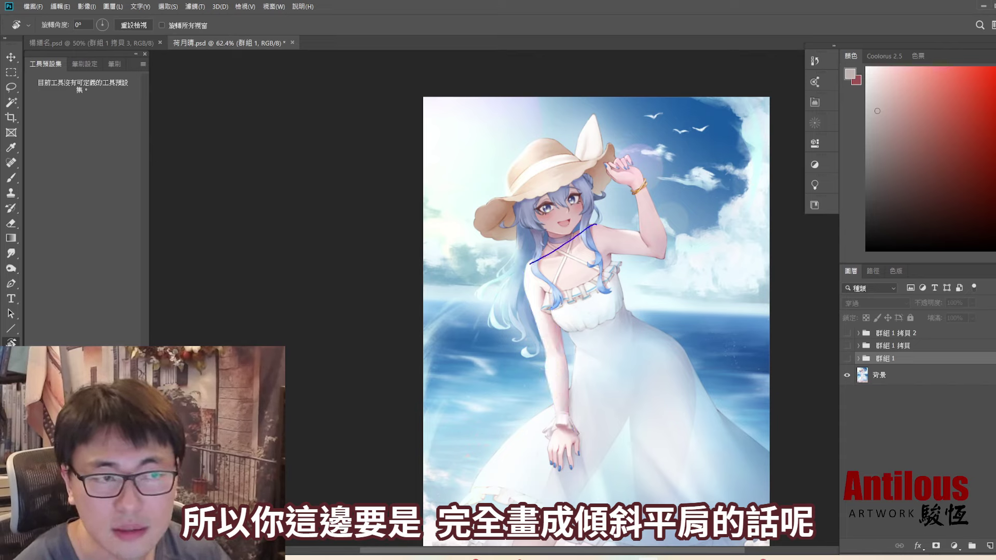
drag(529, 263, 598, 221)
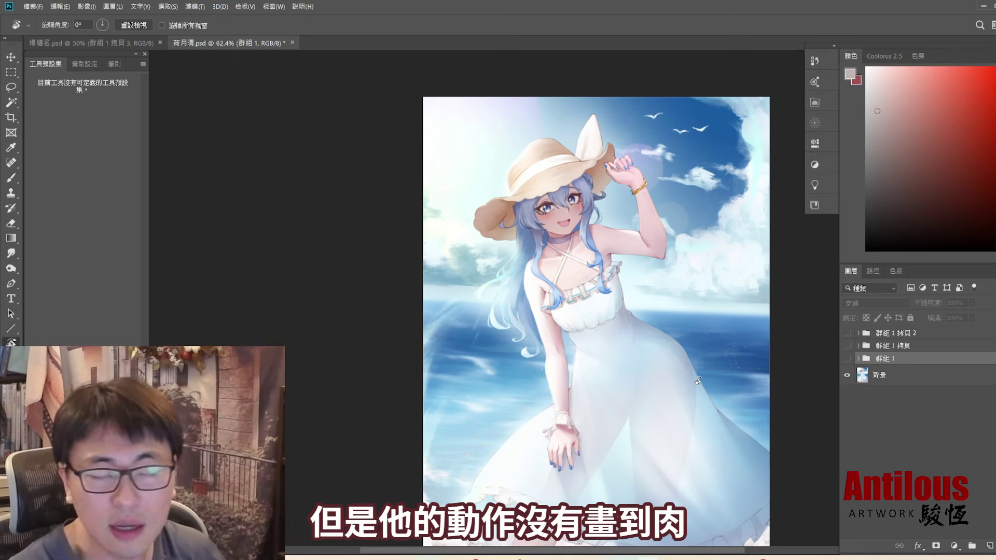
Toggle the red sketch on and off over the full figure to compare.
click(848, 360)
click(848, 361)
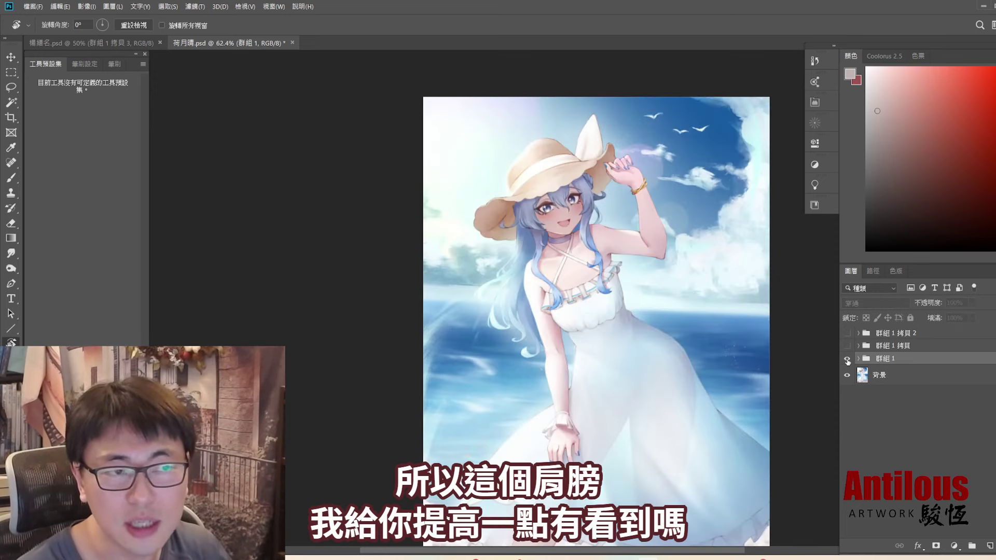
click(847, 361)
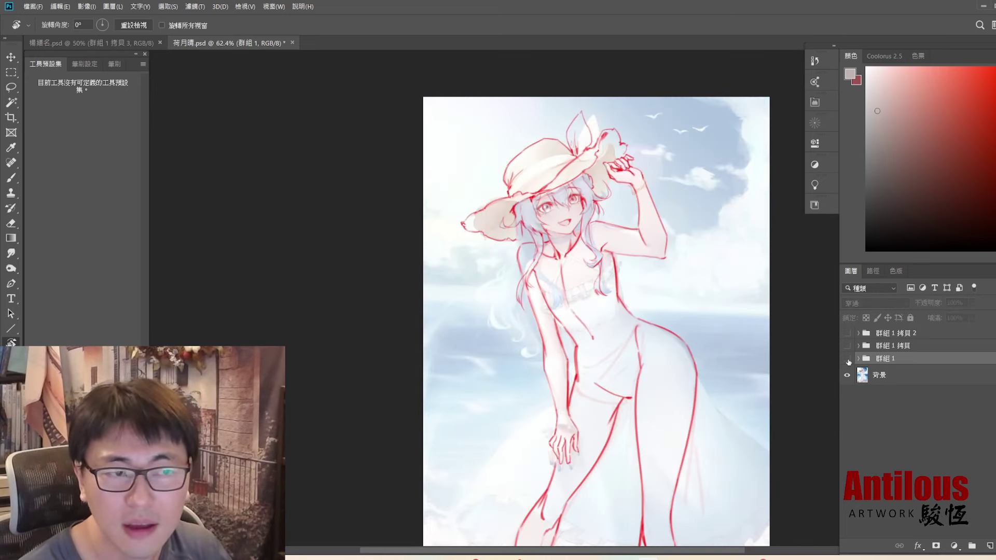
drag(607, 411, 612, 386)
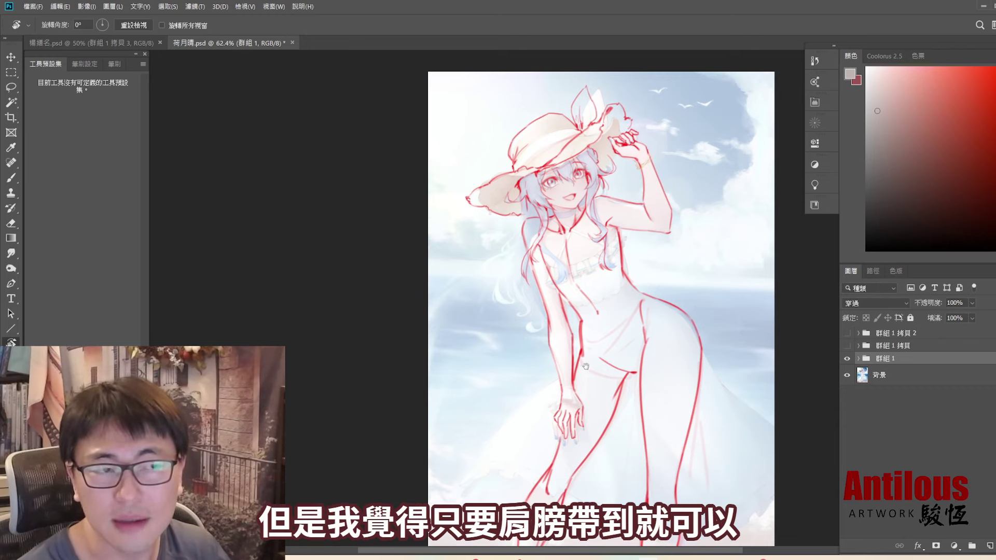
drag(576, 339, 577, 343)
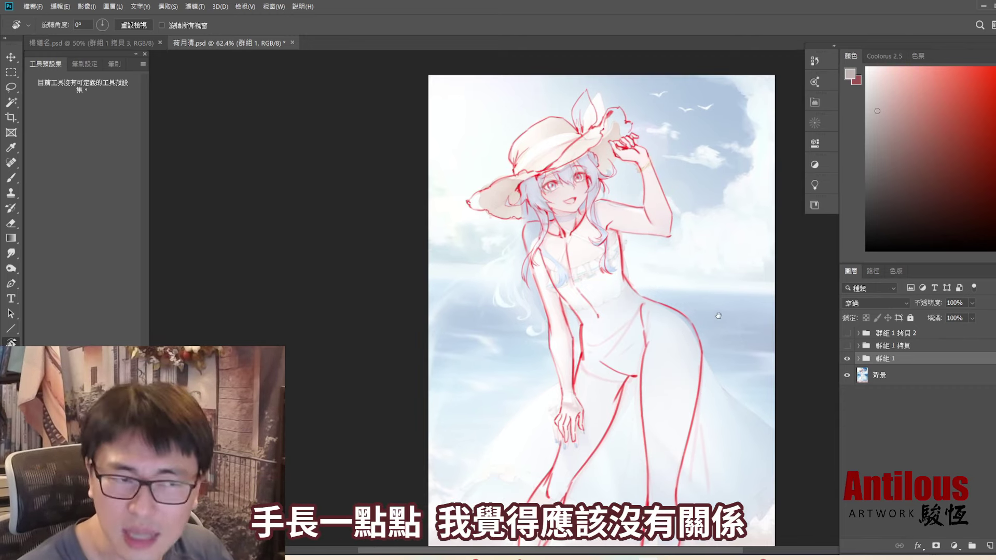
click(847, 359)
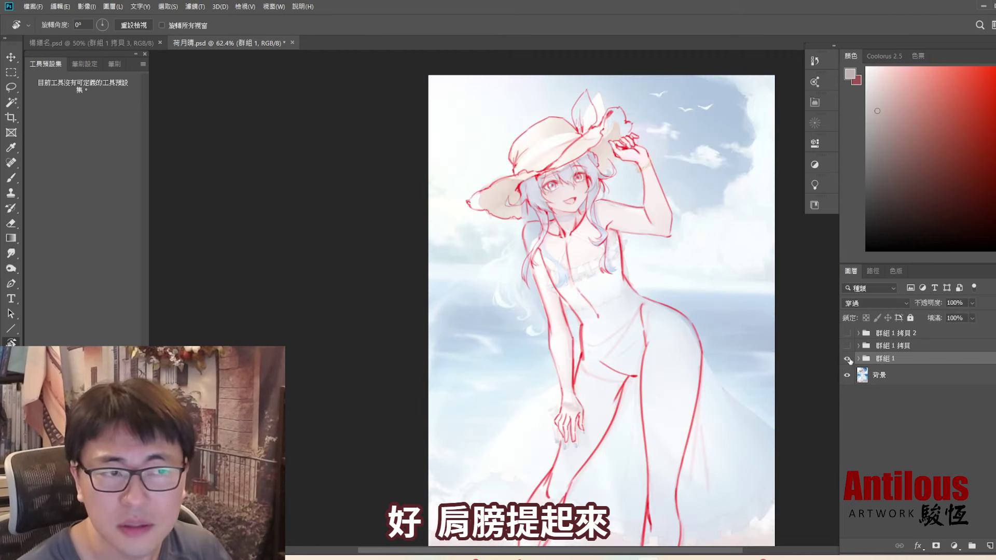
Zoom in on the girl's upper body and tilt the canvas about 23°.
scroll(565, 236, up, 2)
scroll(565, 236, up, 2)
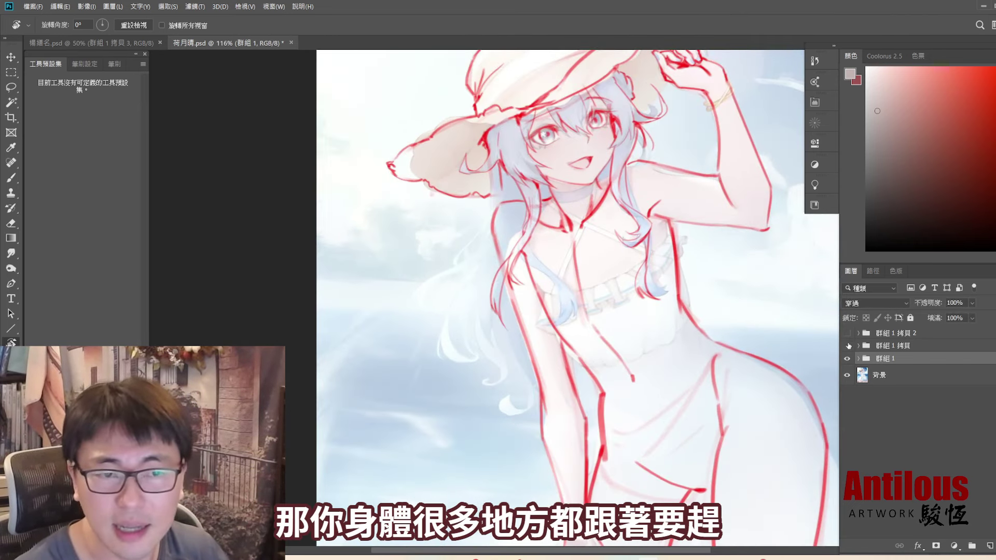
key(ctrl+comma)
scroll(724, 281, up, 2)
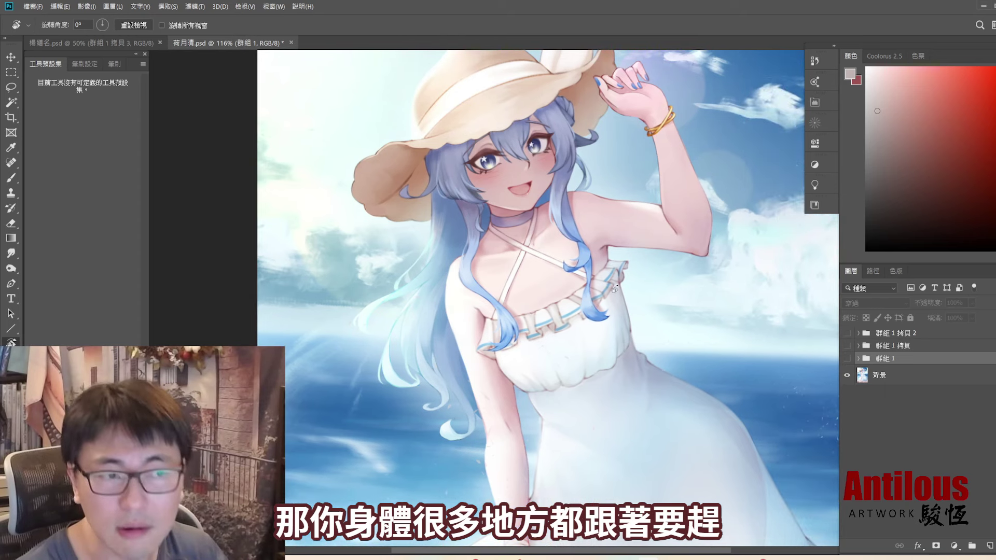
drag(655, 317, 642, 271)
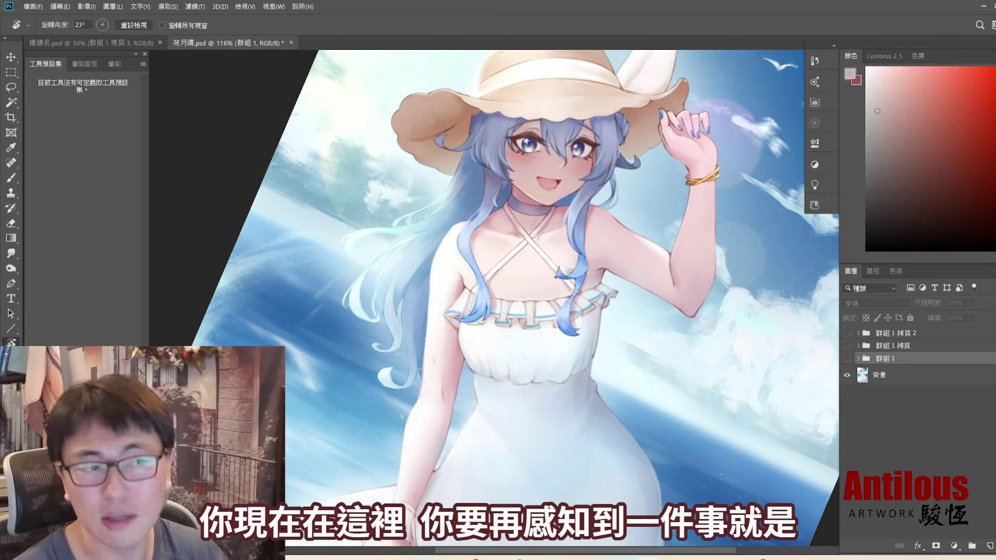
Draw a red centre line and side hatching on the torso, undoing the stray strokes.
drag(527, 237, 531, 368)
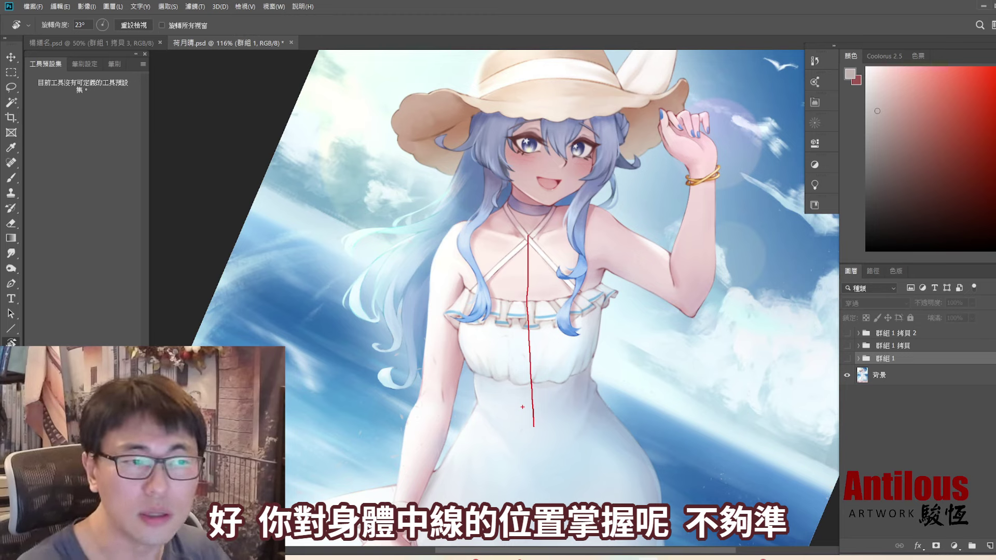
key(ctrl+z)
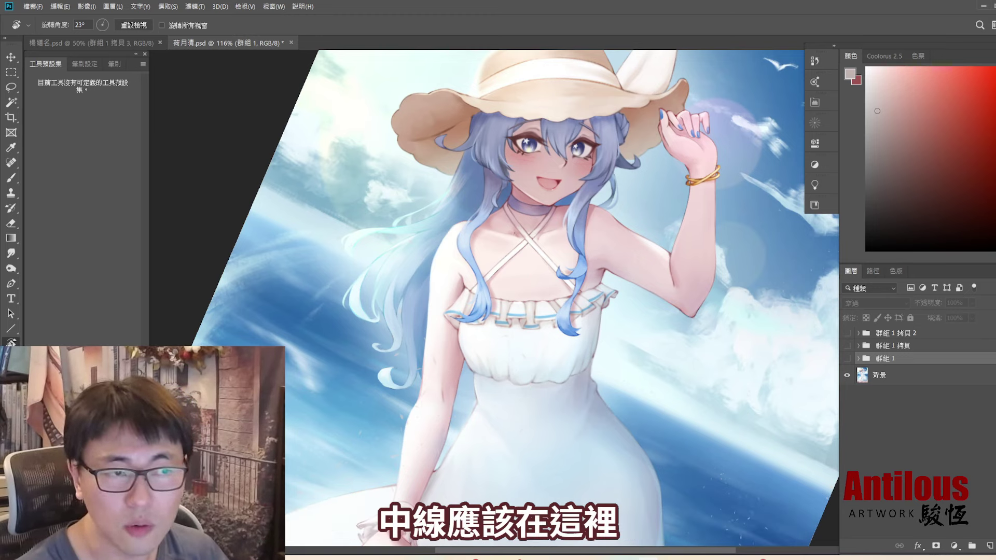
drag(518, 413, 519, 427)
drag(588, 276, 602, 269)
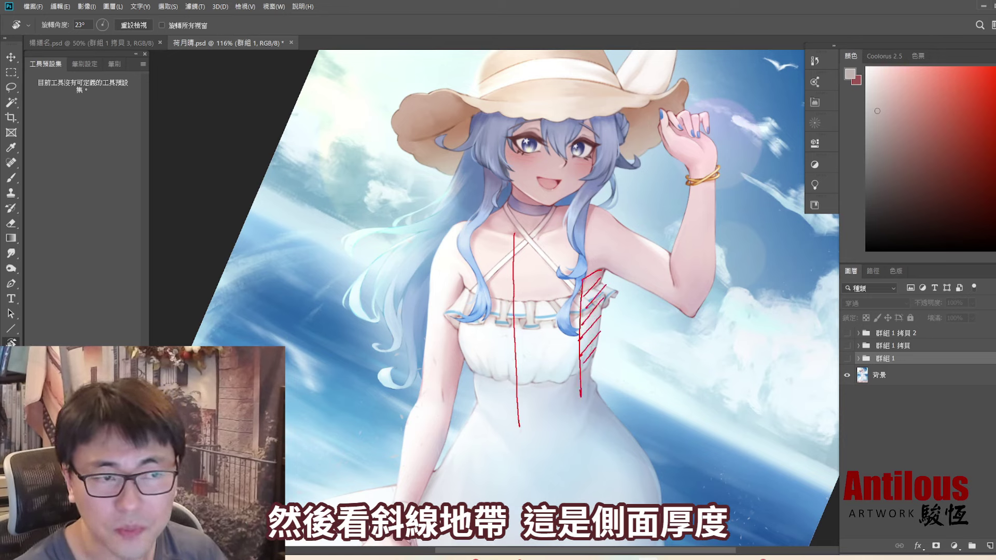
drag(600, 363, 582, 400)
drag(504, 288, 510, 285)
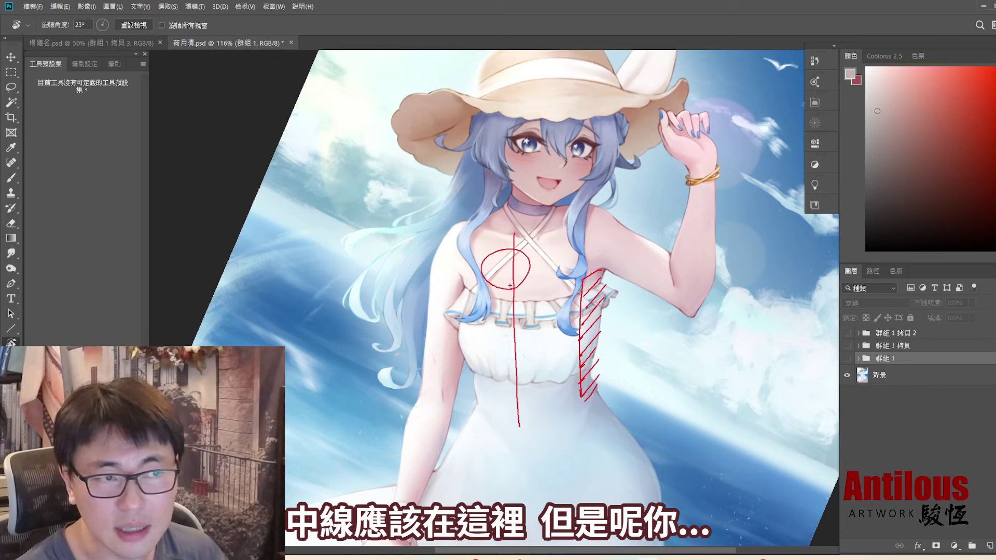
key(ctrl+z)
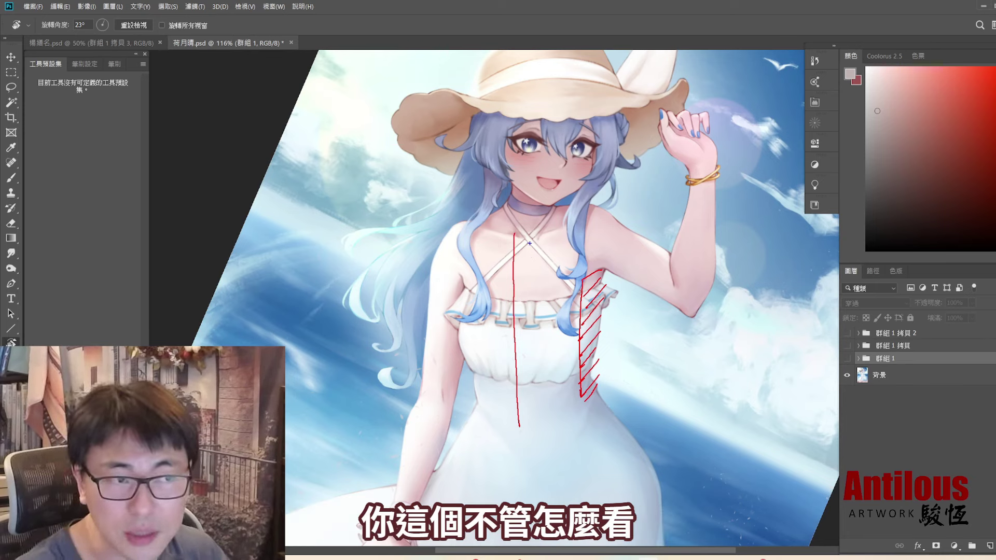
Draw a blue vertical centre line and cross stroke down the chest, then clear them.
drag(530, 244, 534, 336)
drag(470, 312, 602, 333)
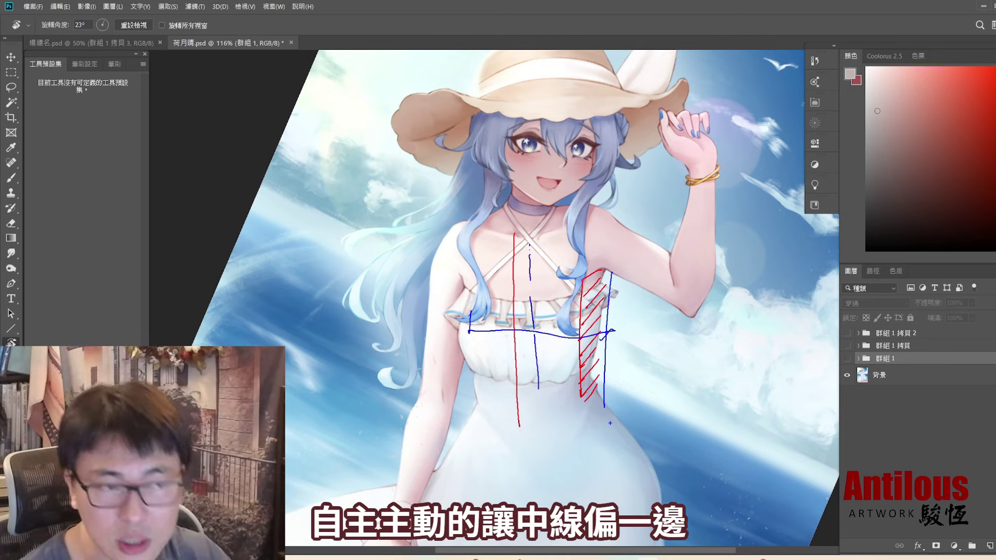
key(Delete)
drag(525, 236, 531, 404)
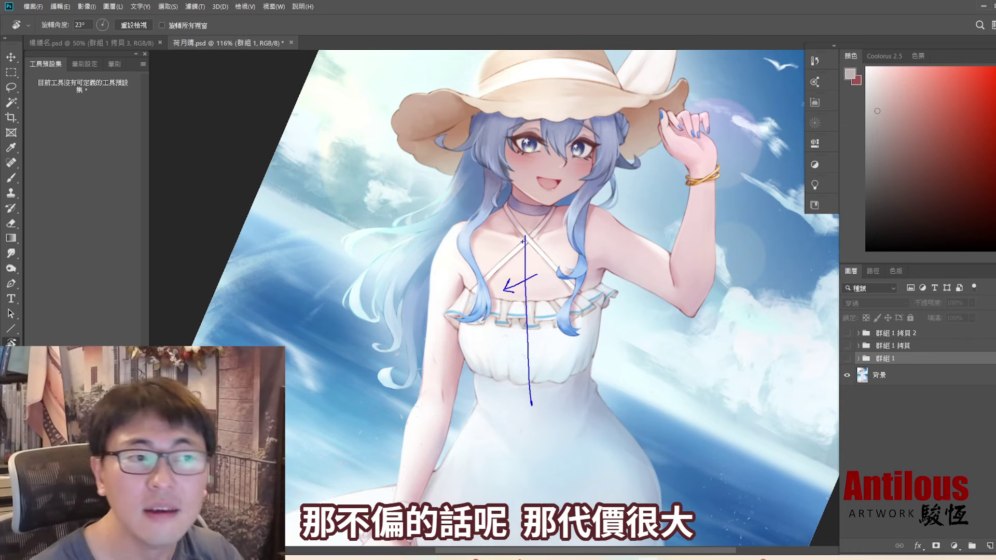
key(Delete)
Zoom to 203% on the chest and try a blue stroke along a strap, undoing it.
scroll(548, 218, up, 3)
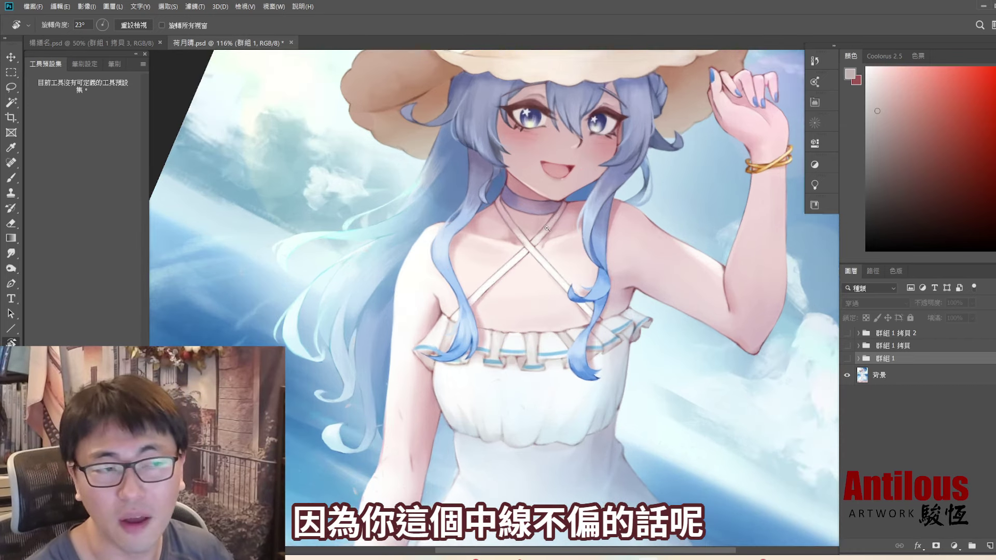
drag(528, 236, 530, 441)
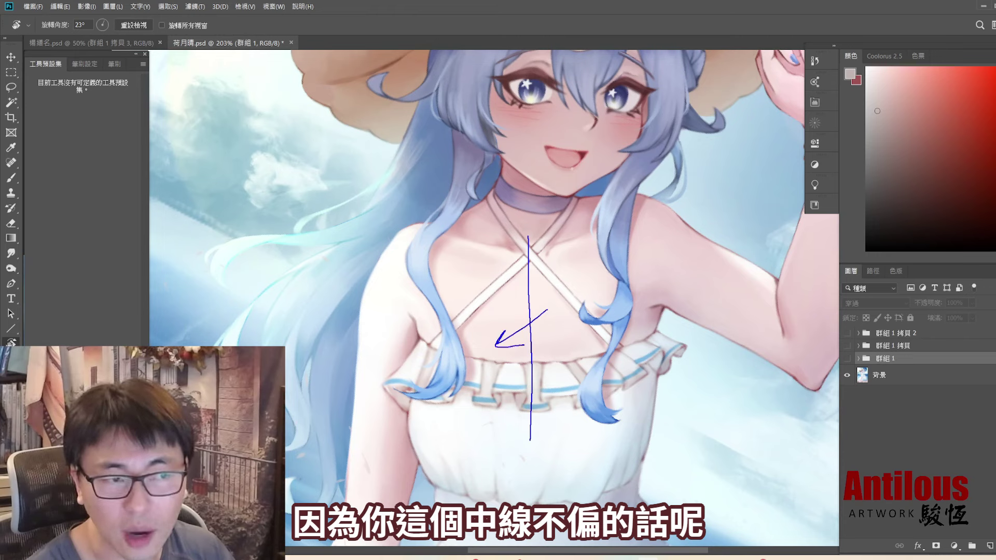
key(ctrl+z)
key(ctrl+z)
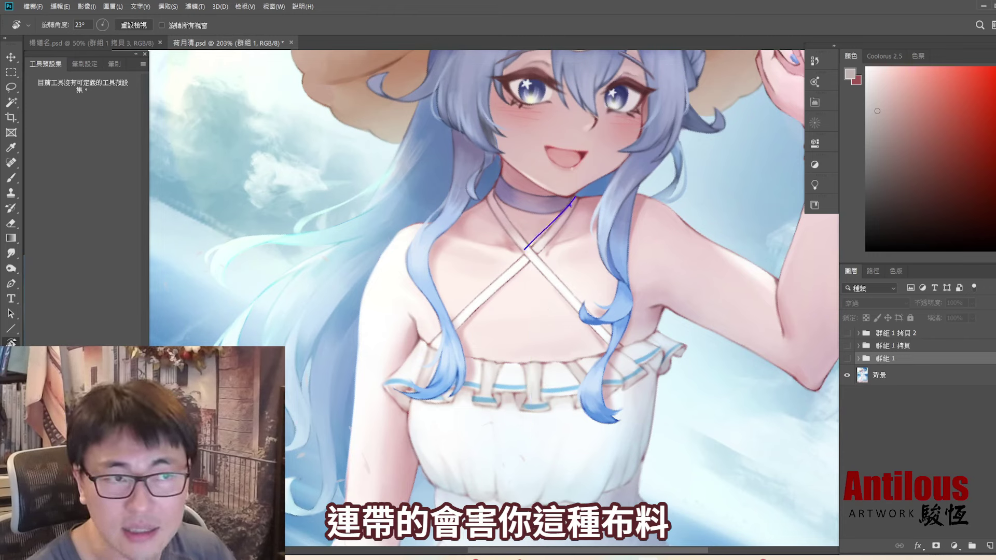
drag(495, 189, 543, 254)
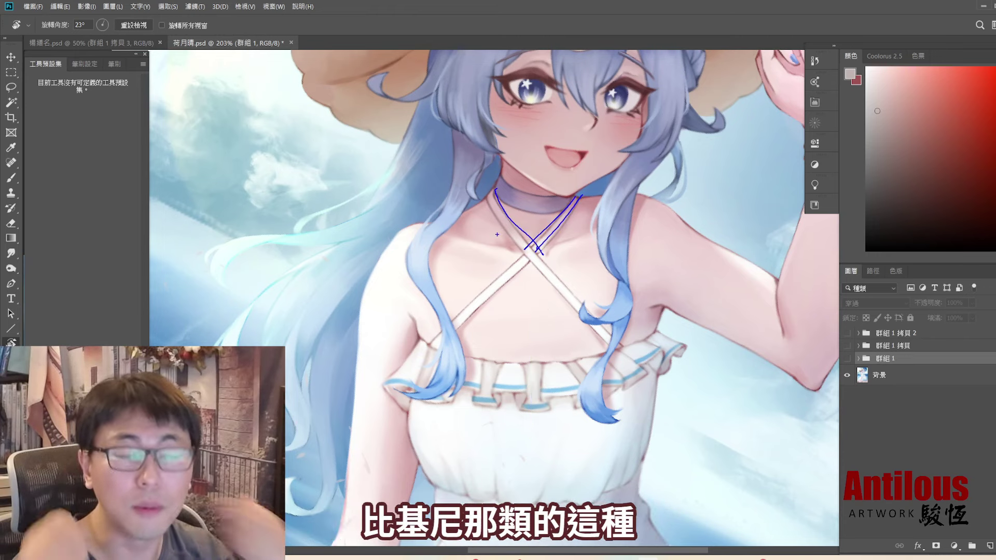
key(ctrl+z)
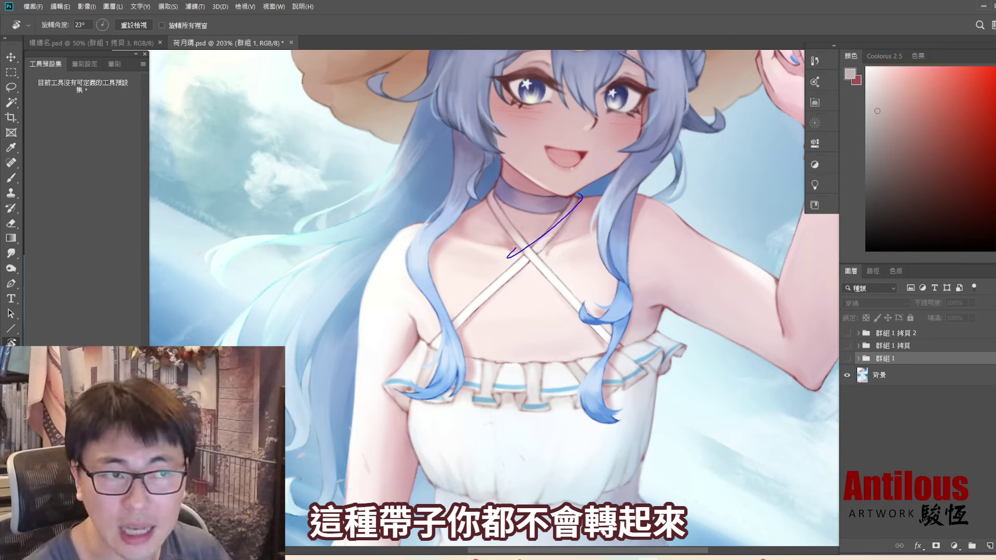
key(ctrl+z)
Trace both crossed dress straps with four straight blue lines, then clear them.
drag(513, 248, 576, 197)
drag(514, 249, 430, 326)
key(ctrl+z)
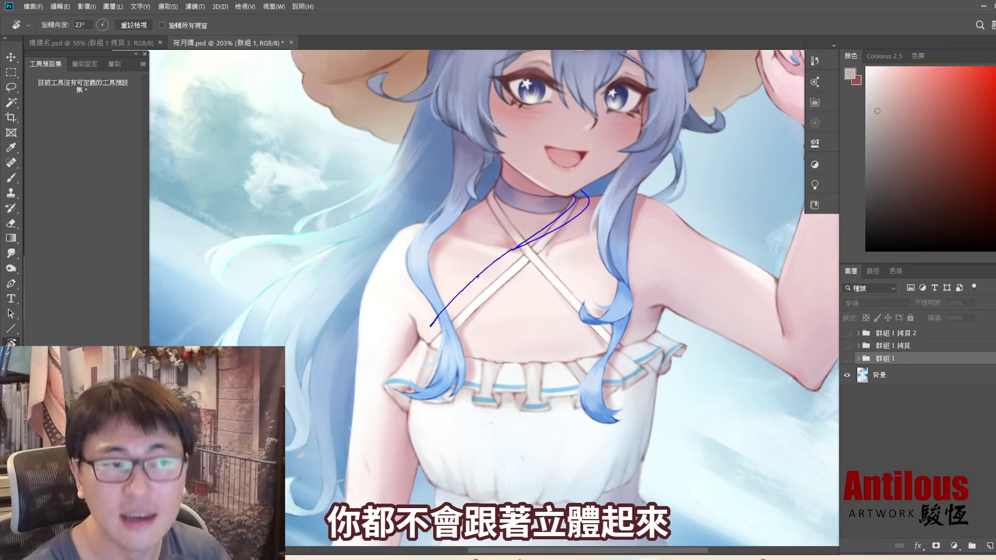
key(ctrl+z)
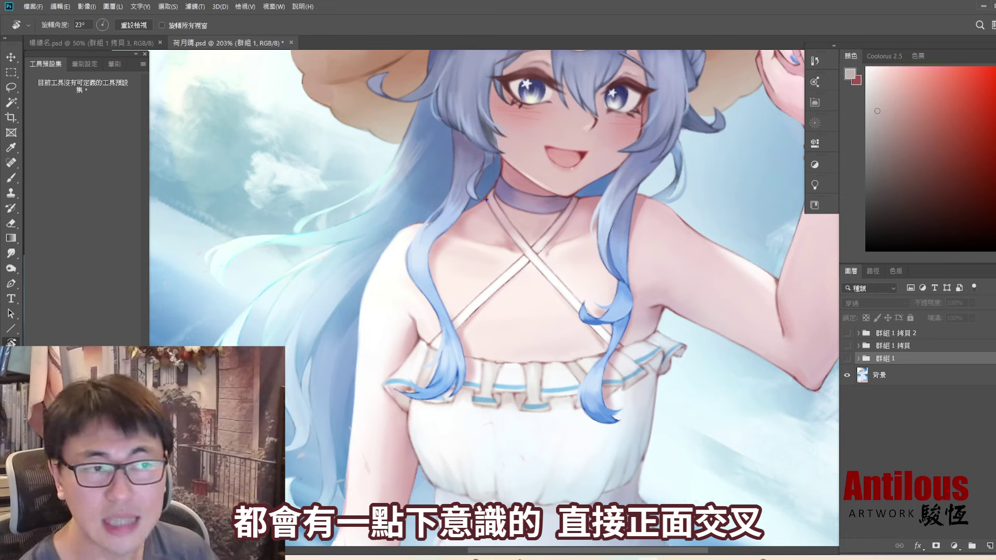
mouse_move(485, 198)
mouse_down()
mouse_move(585, 331)
mouse_move(591, 321)
mouse_up()
drag(583, 194, 429, 314)
drag(585, 202, 435, 335)
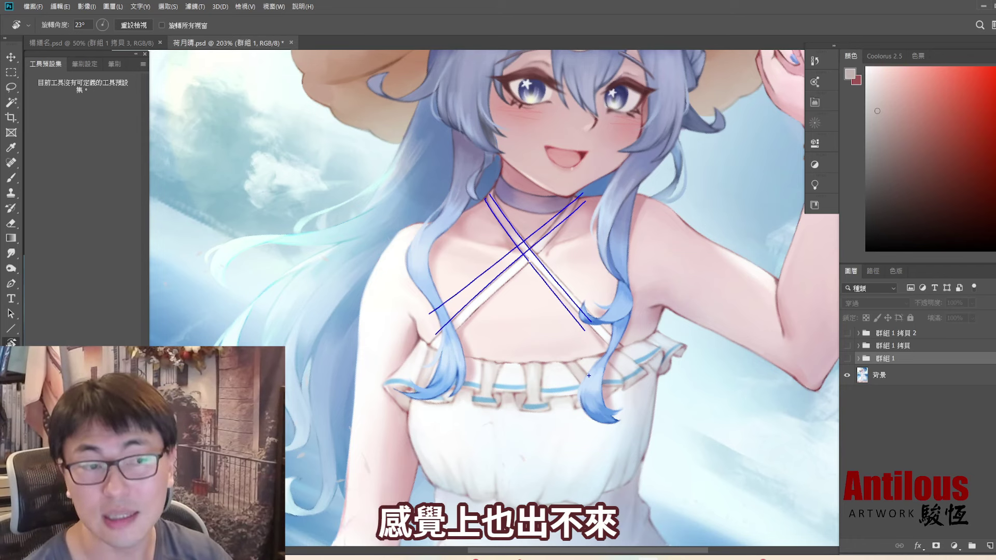
key(ctrl+z)
key(ctrl+z)
key(ctrl+z)
Try three blue curves across the ruffled neckline, undoing each one.
scroll(489, 306, down, 3)
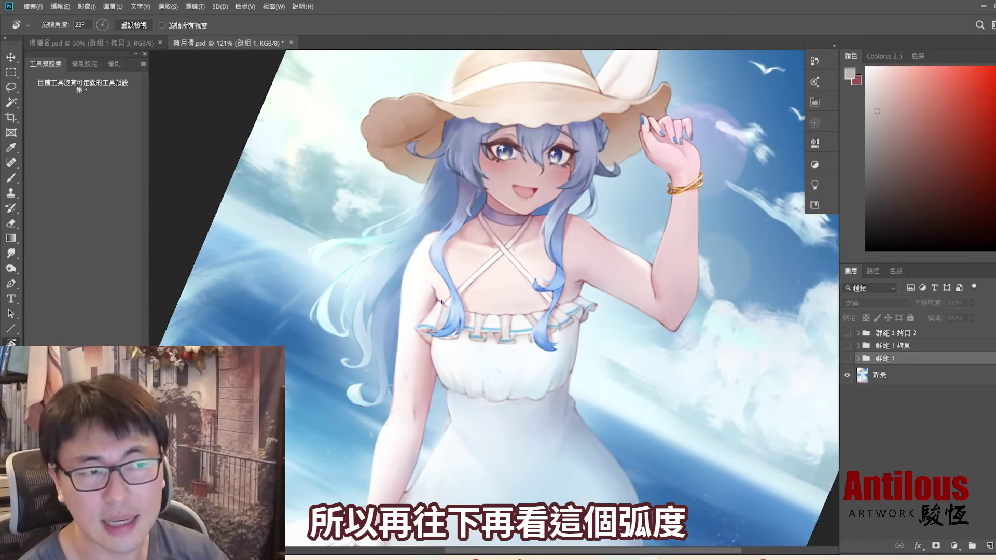
drag(437, 301, 533, 311)
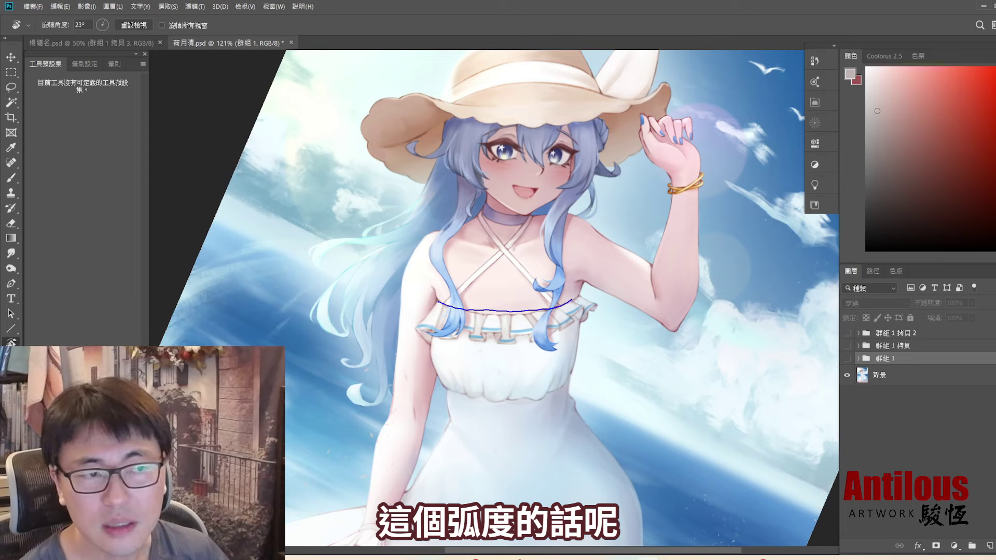
key(ctrl+z)
drag(438, 300, 551, 306)
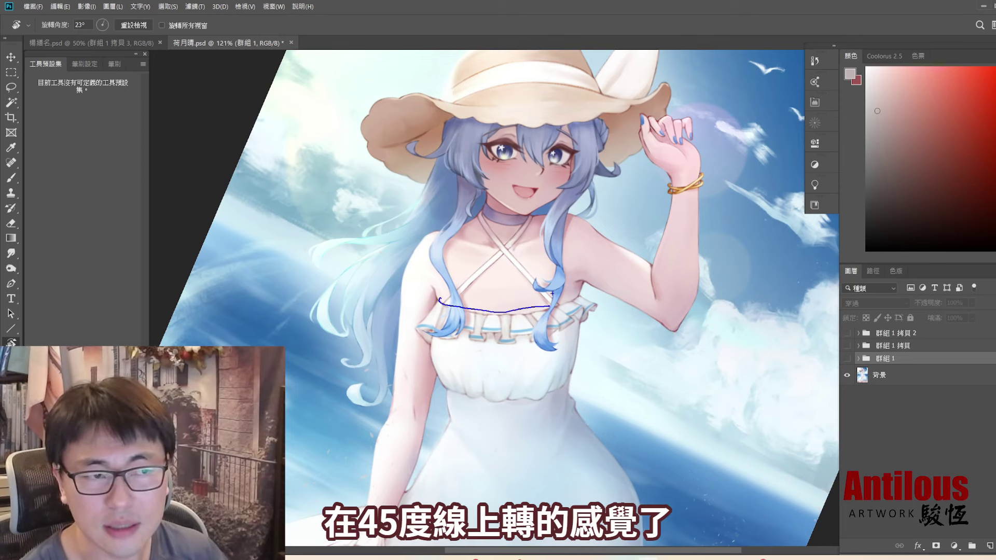
key(ctrl+z)
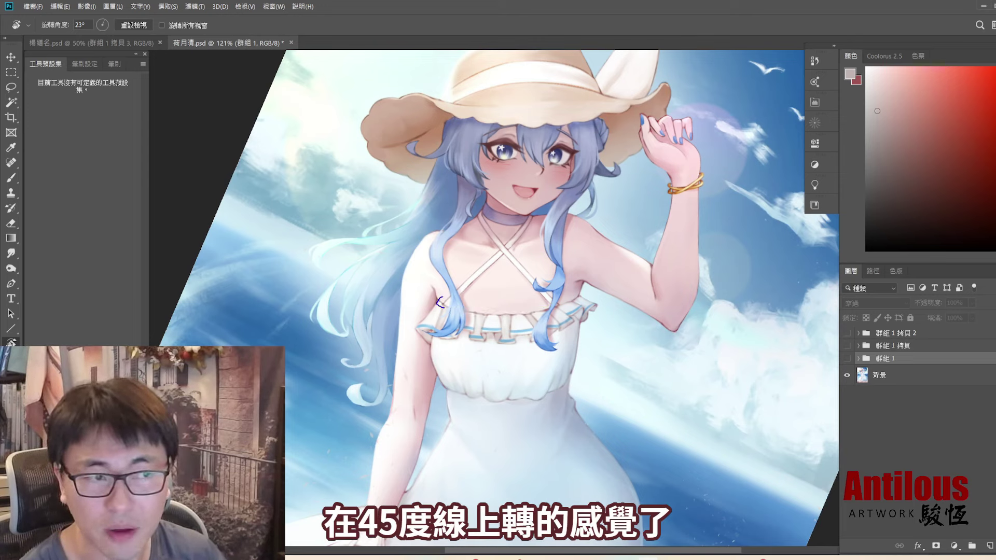
drag(440, 301, 577, 299)
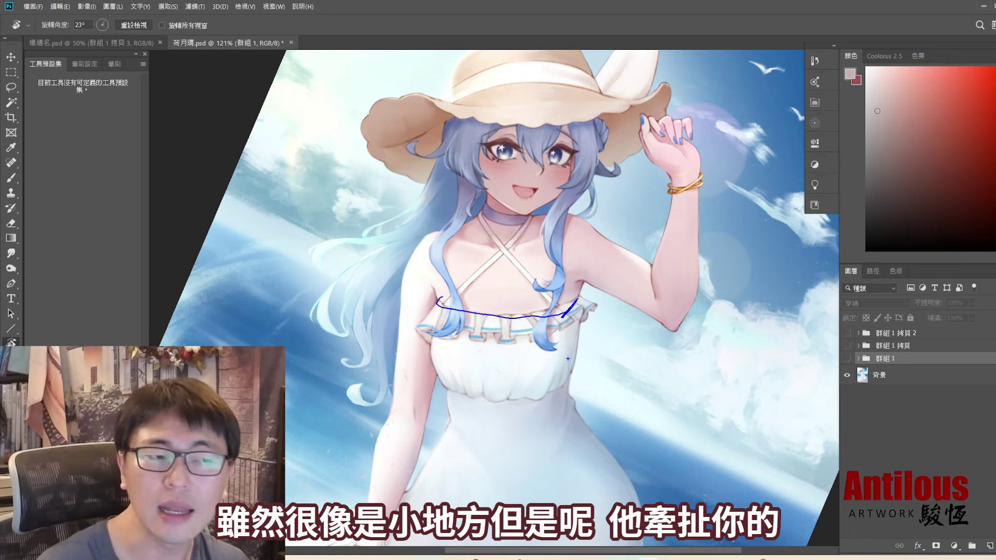
key(ctrl+z)
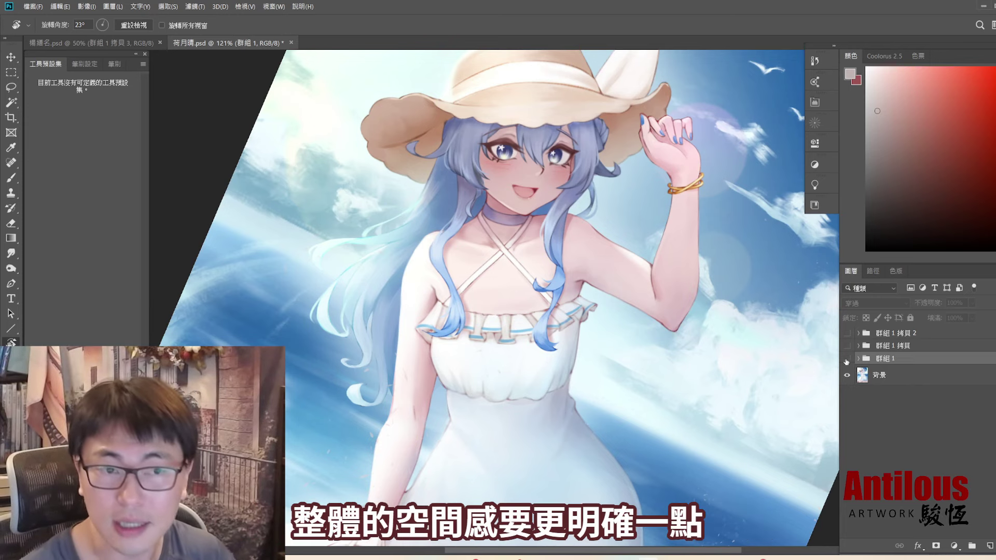
Flash the red sketch, reposition the view, and reset the canvas rotation upright.
click(848, 359)
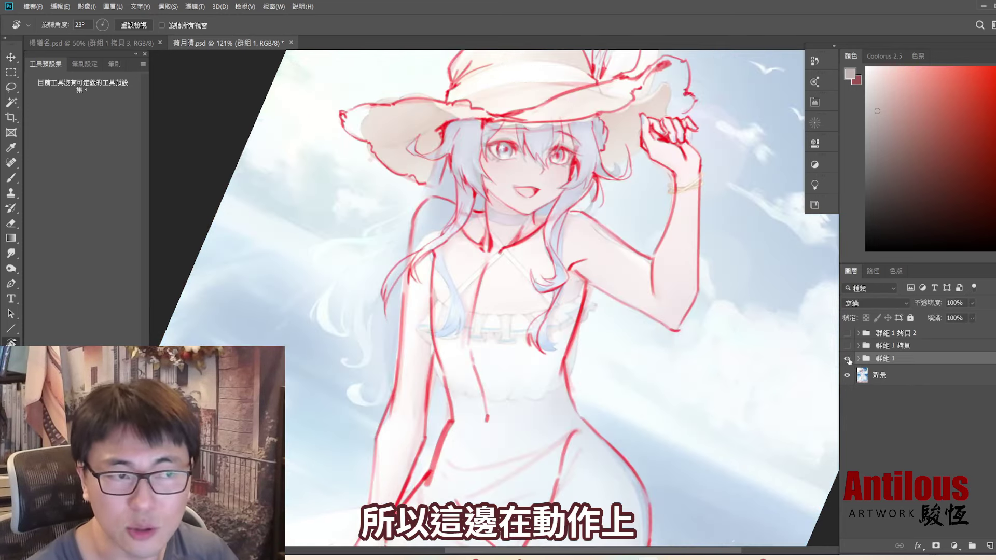
click(848, 359)
drag(490, 322, 500, 278)
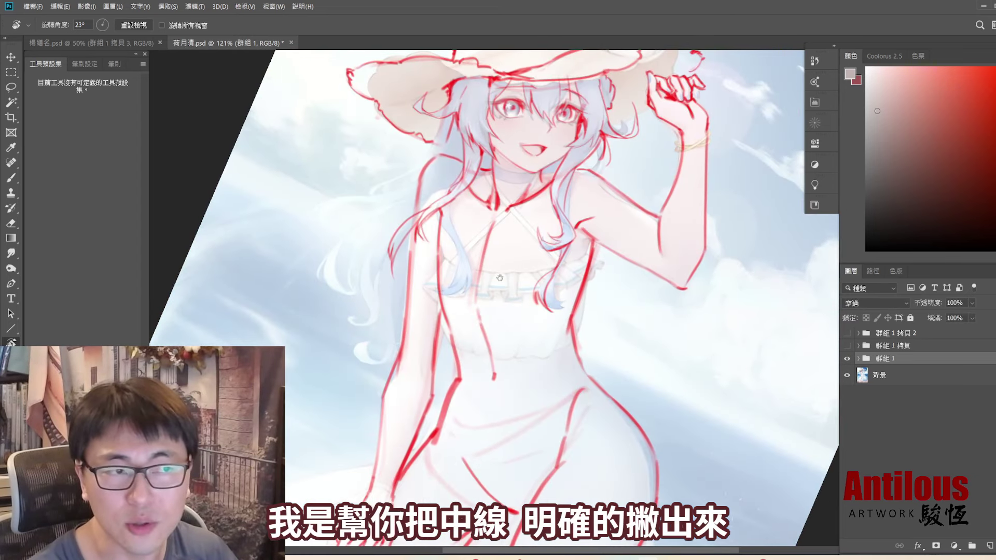
scroll(564, 409, down, 3)
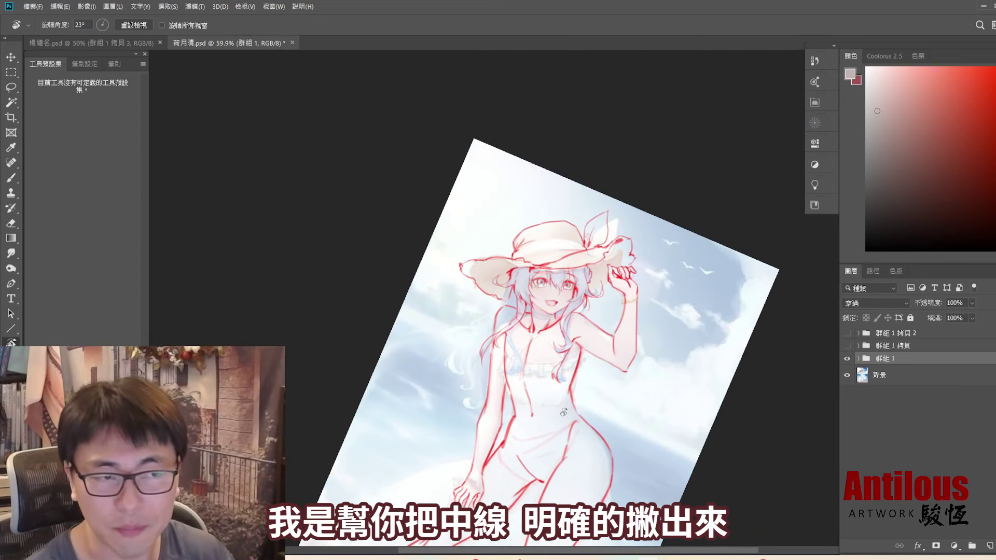
key(Escape)
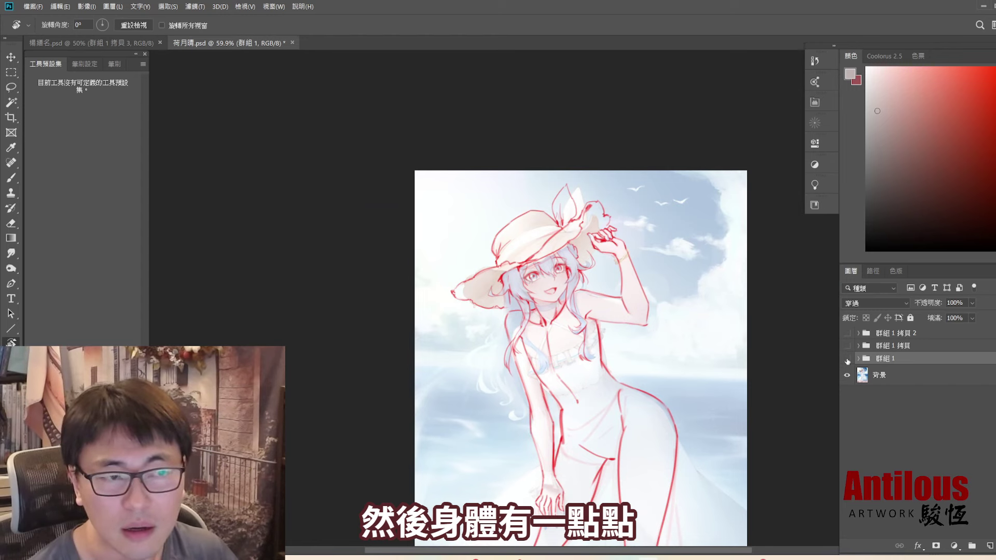
With the sketch hidden, mark stiff hair, shoulder and raised arm in blue, then reshow the sketch.
click(848, 359)
scroll(548, 320, up, 1)
scroll(548, 320, up, 2)
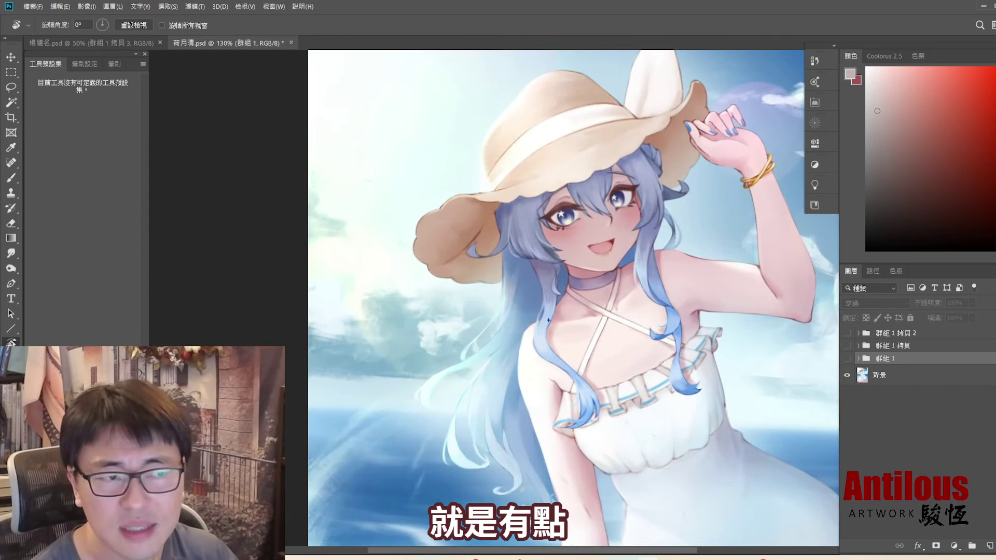
drag(490, 332, 528, 374)
drag(669, 284, 678, 279)
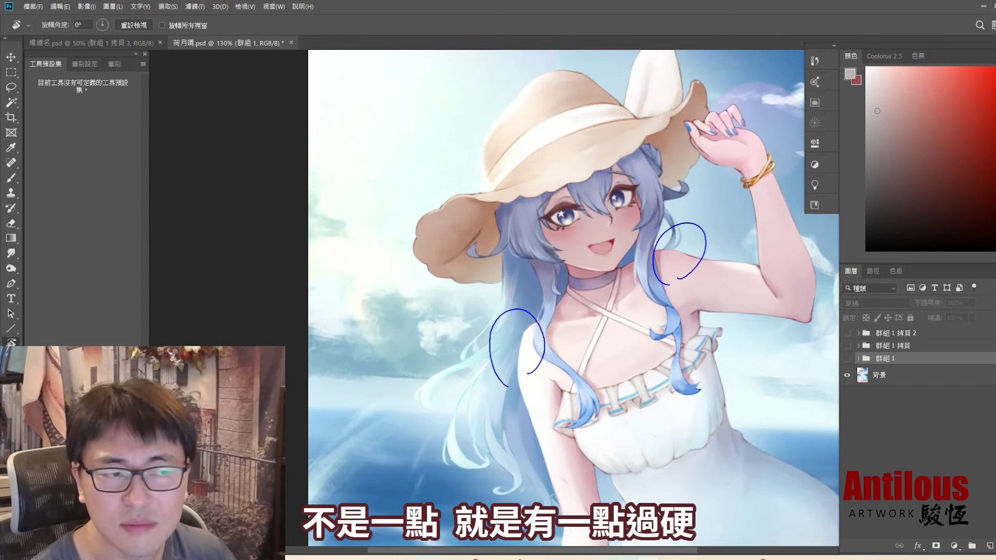
key(ctrl+z)
key(ctrl+z)
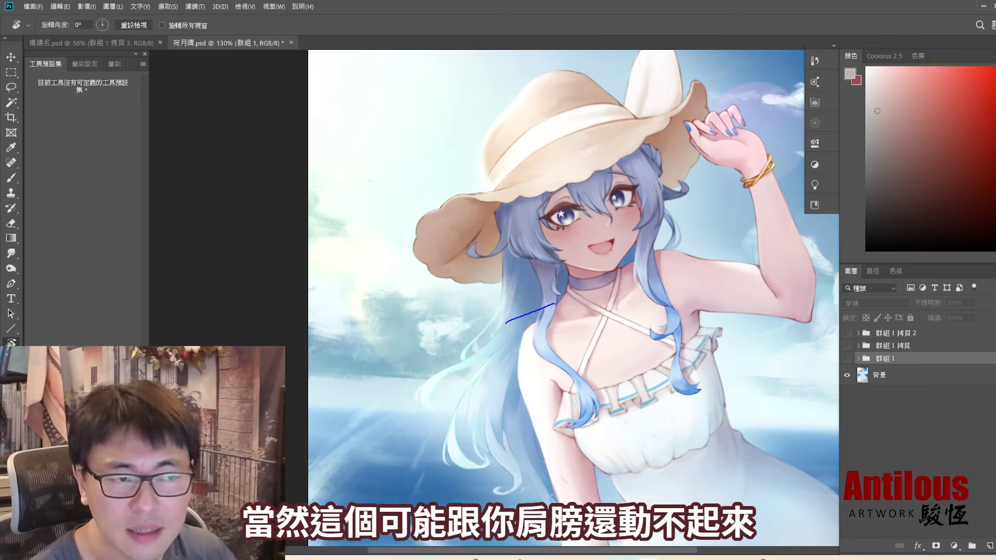
key(ctrl+z)
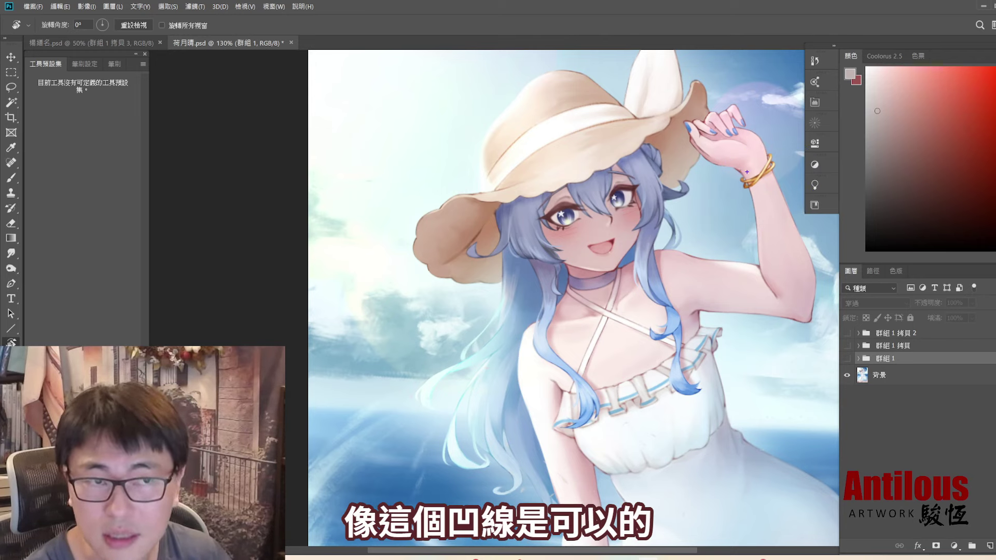
drag(752, 193, 757, 260)
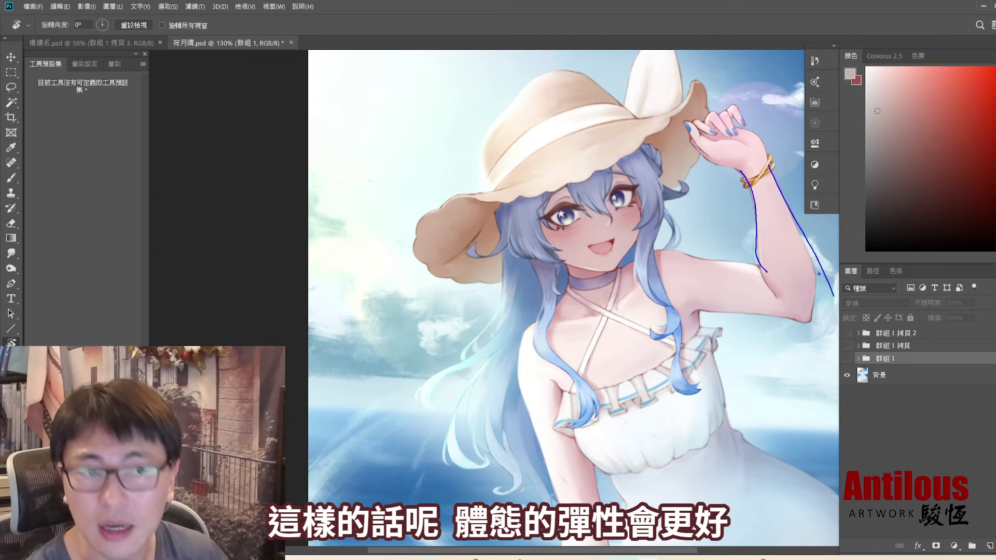
click(847, 358)
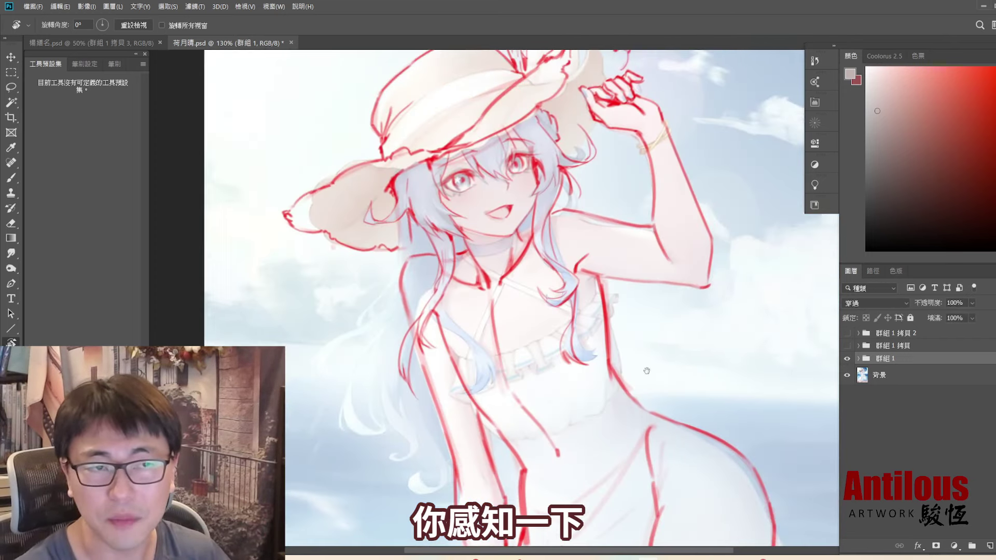
drag(778, 440, 644, 388)
scroll(644, 388, down, 3)
click(847, 359)
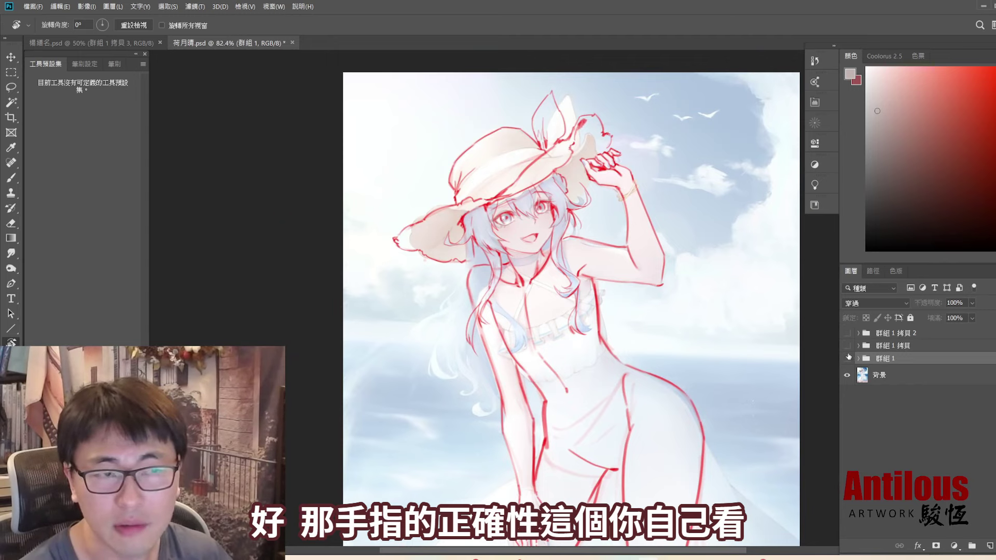
scroll(600, 170, up, 5)
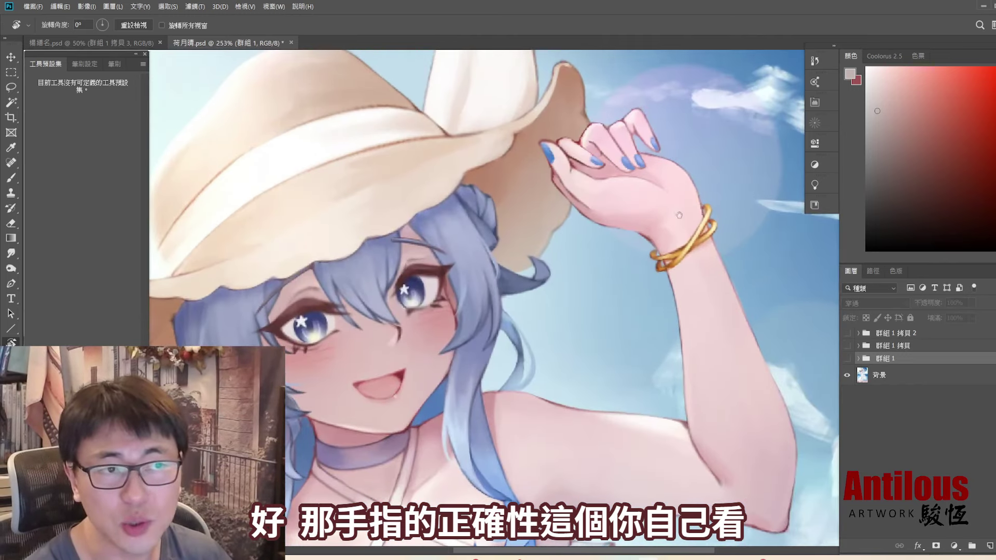
click(849, 359)
click(849, 359)
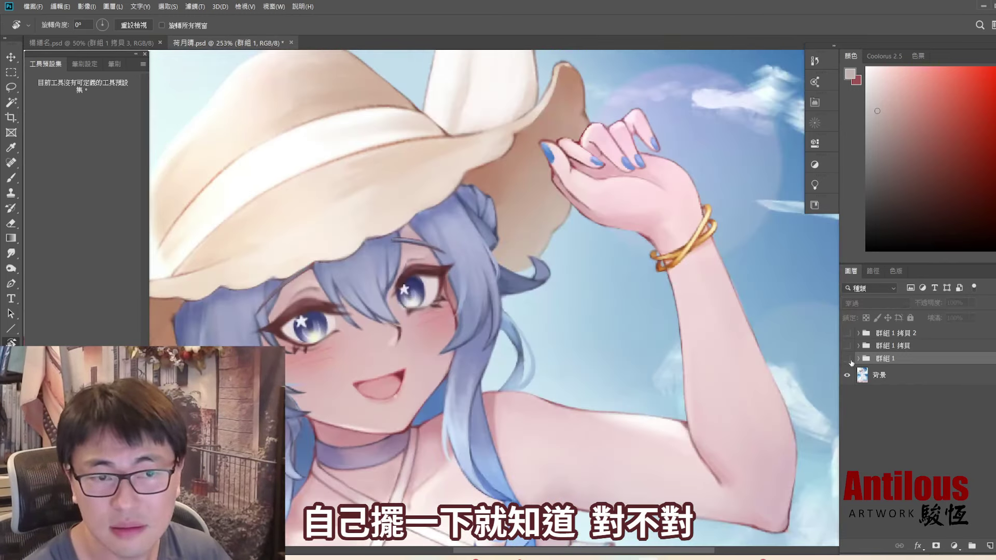
click(849, 359)
click(848, 359)
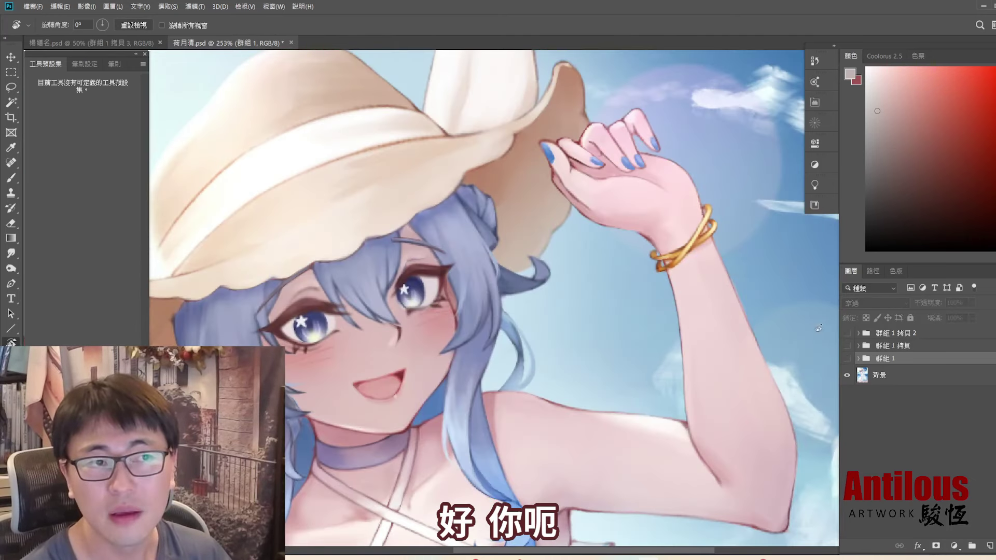
scroll(602, 208, up, 2)
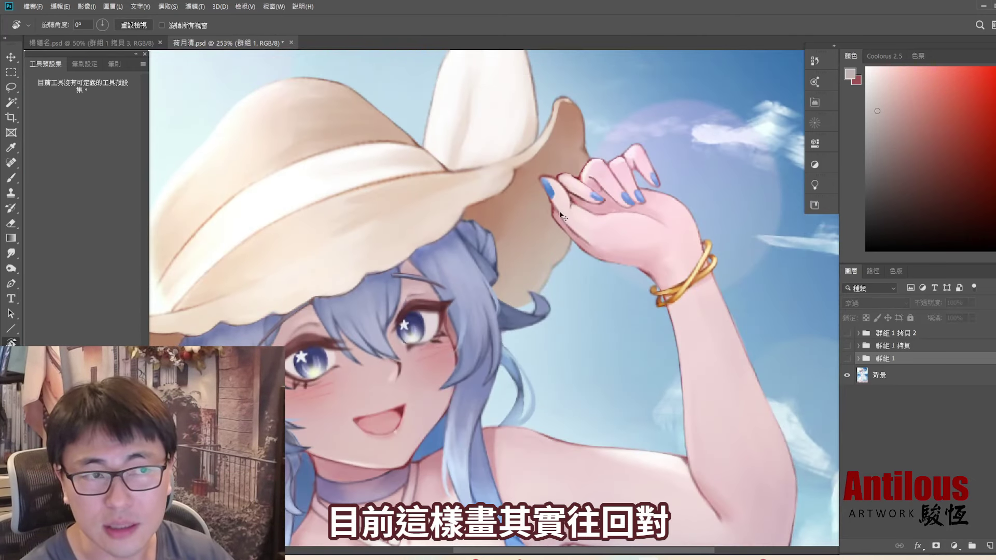
drag(569, 229, 624, 194)
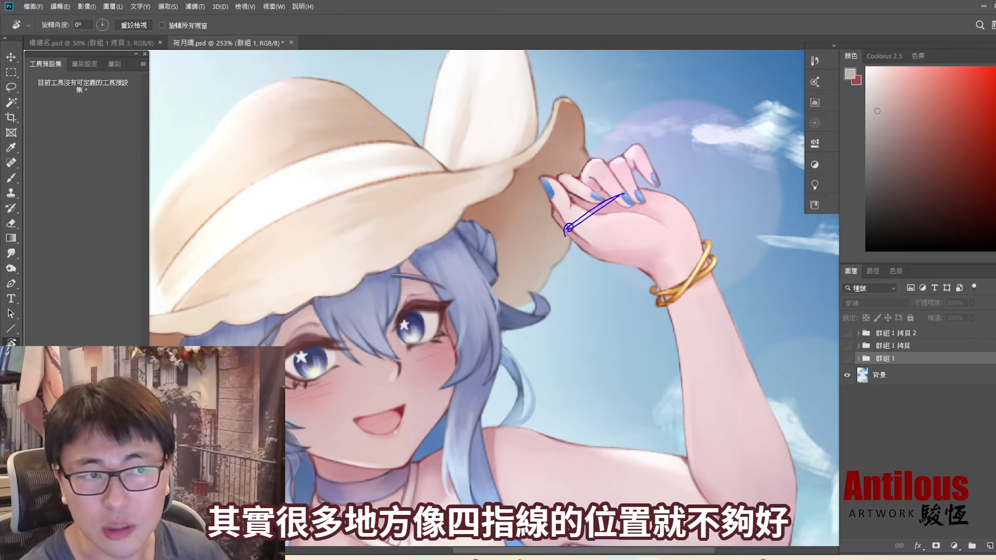
click(848, 359)
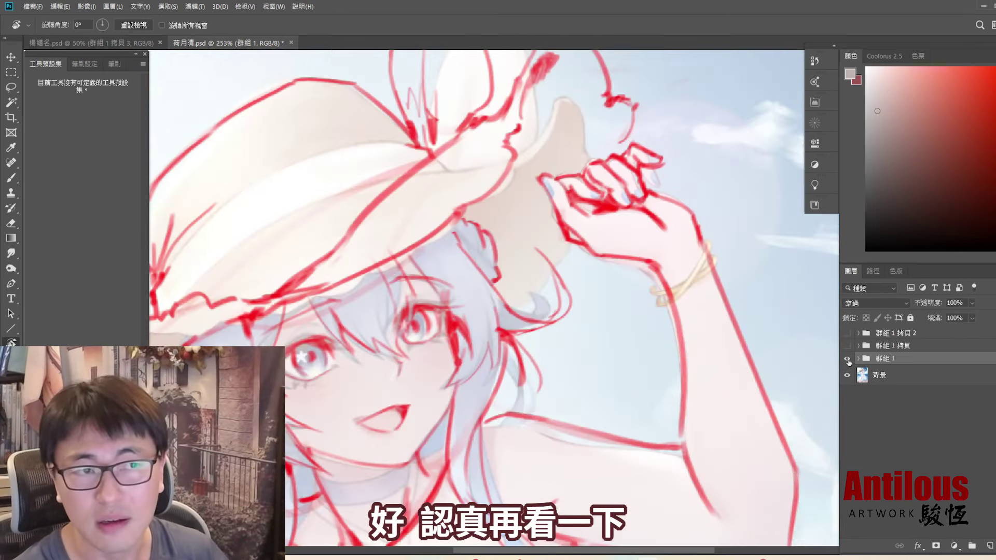
click(848, 358)
scroll(743, 266, down, 2)
scroll(744, 266, down, 2)
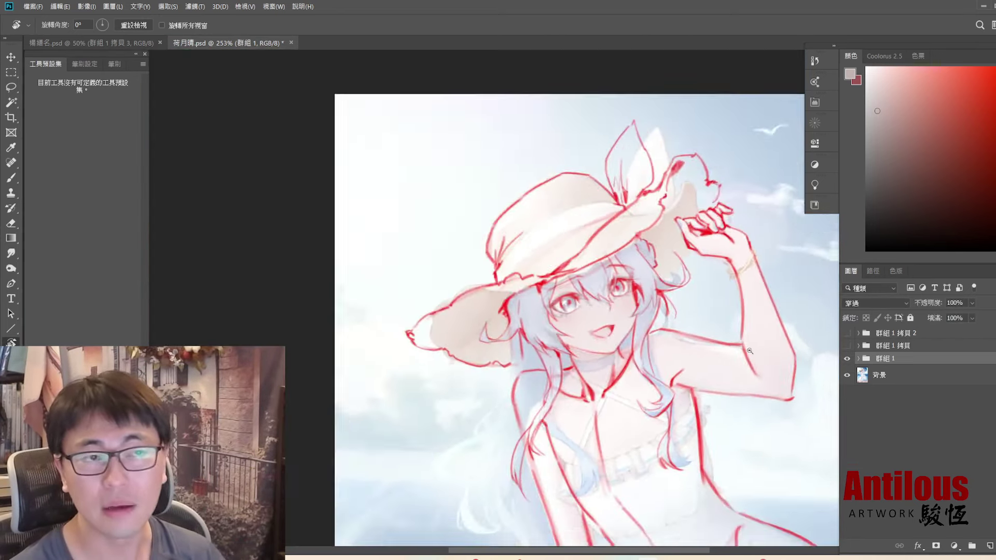
scroll(744, 266, down, 2)
scroll(744, 266, up, 3)
drag(732, 254, 747, 252)
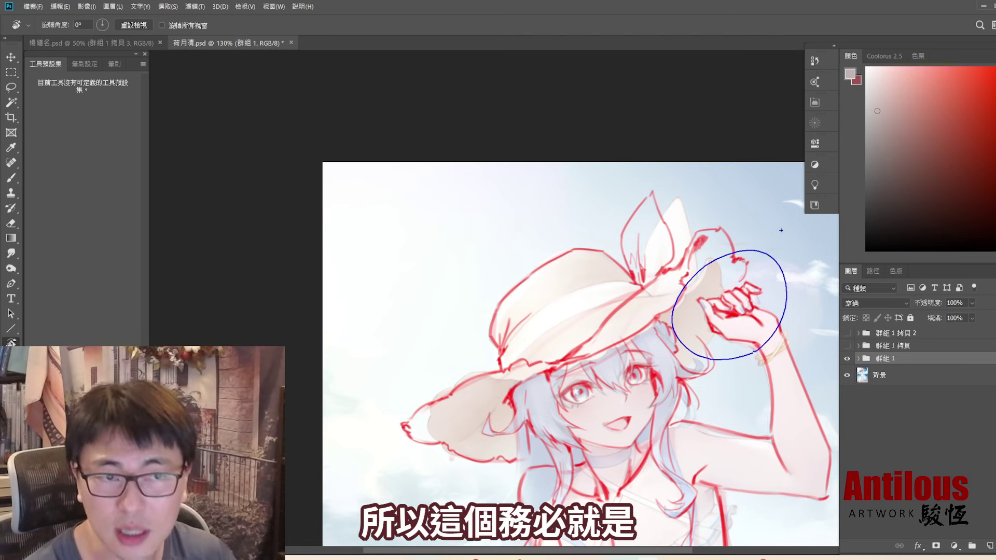
drag(782, 232, 760, 270)
mouse_move(789, 244)
mouse_down()
mouse_move(773, 268)
mouse_move(778, 281)
mouse_up()
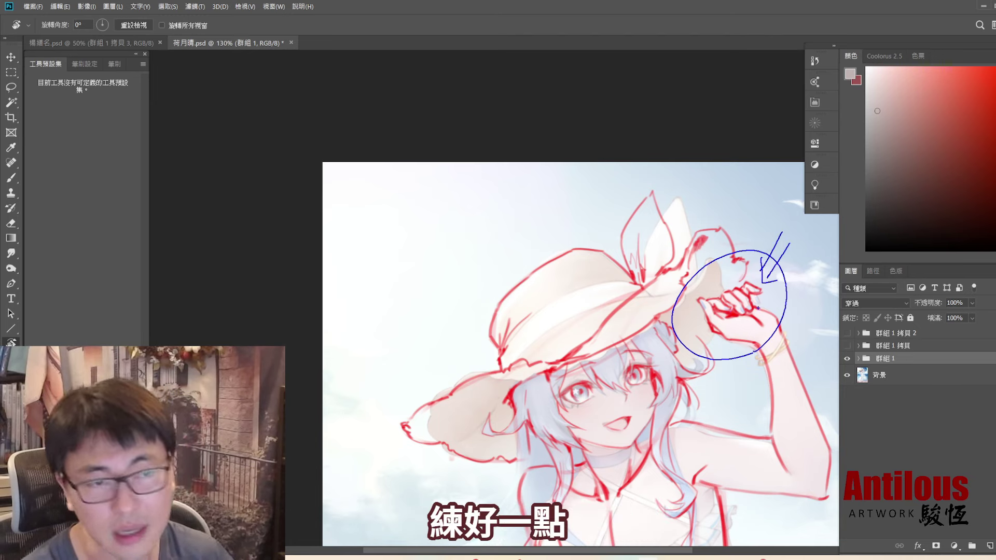
key(Escape)
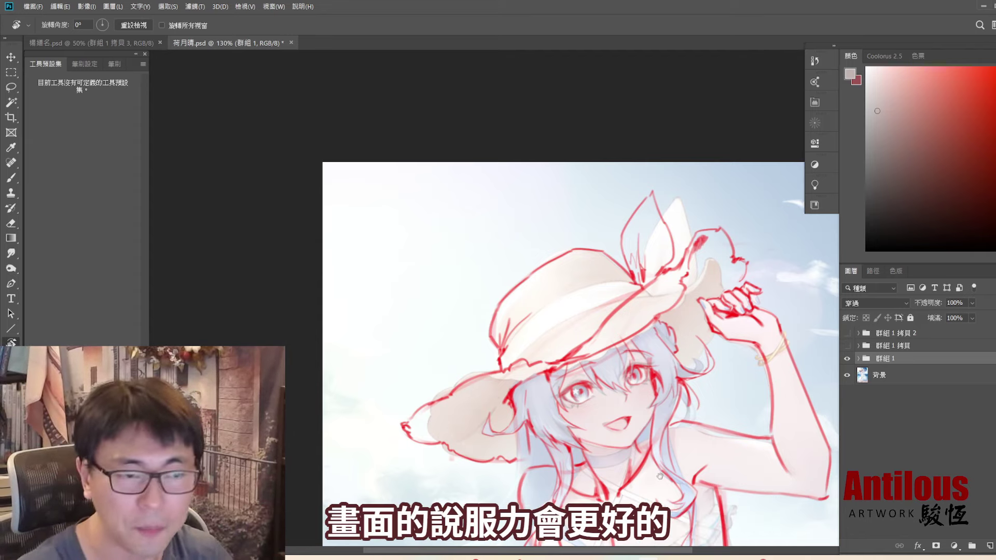
scroll(659, 476, down, 3)
scroll(660, 476, down, 3)
scroll(623, 400, up, 1)
scroll(583, 325, up, 1)
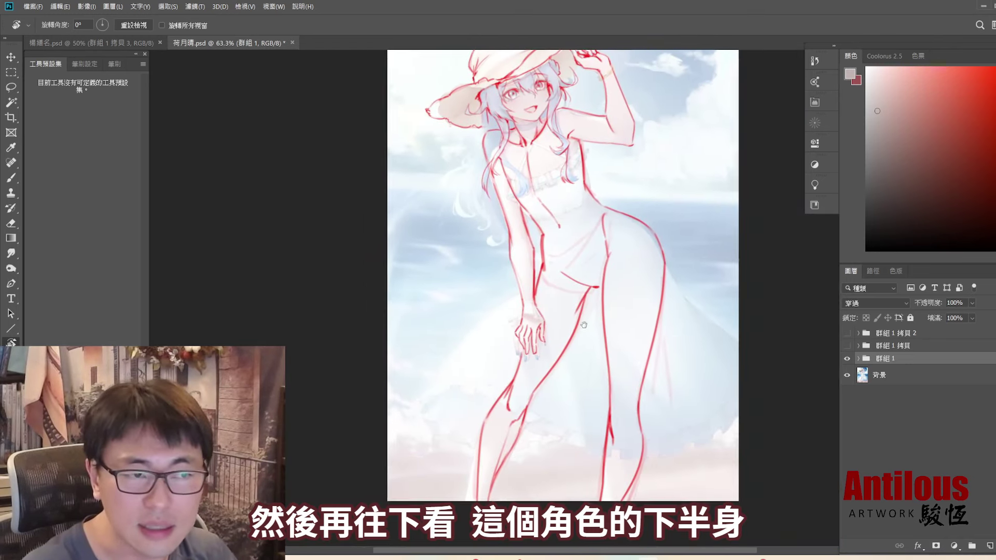
click(847, 358)
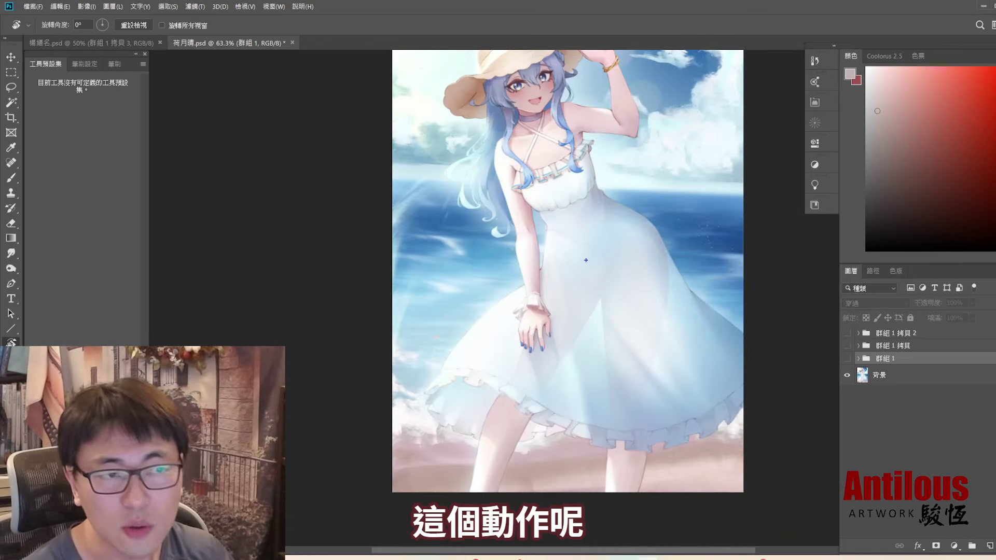
drag(588, 236, 478, 487)
drag(623, 239, 619, 500)
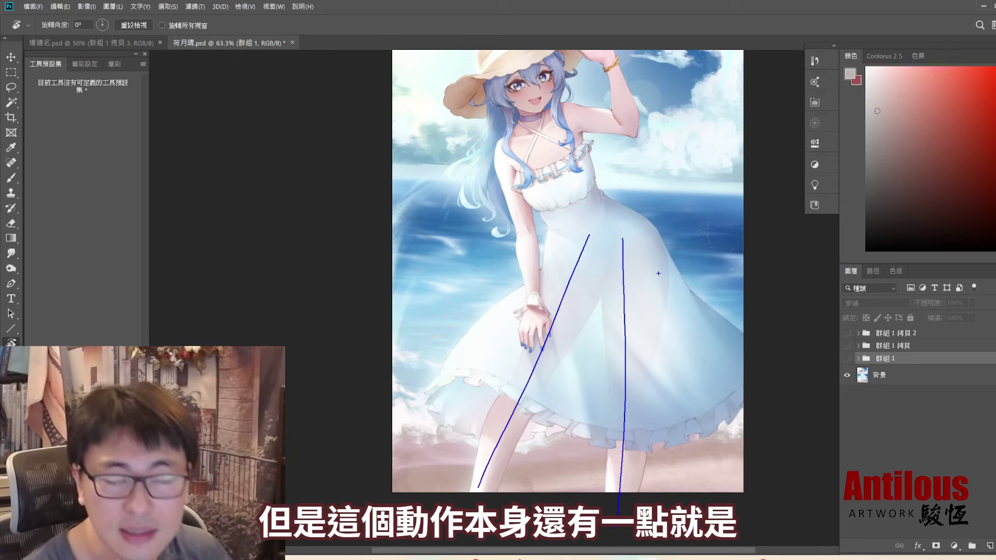
key(ctrl+z)
key(ctrl+z)
drag(628, 208, 631, 314)
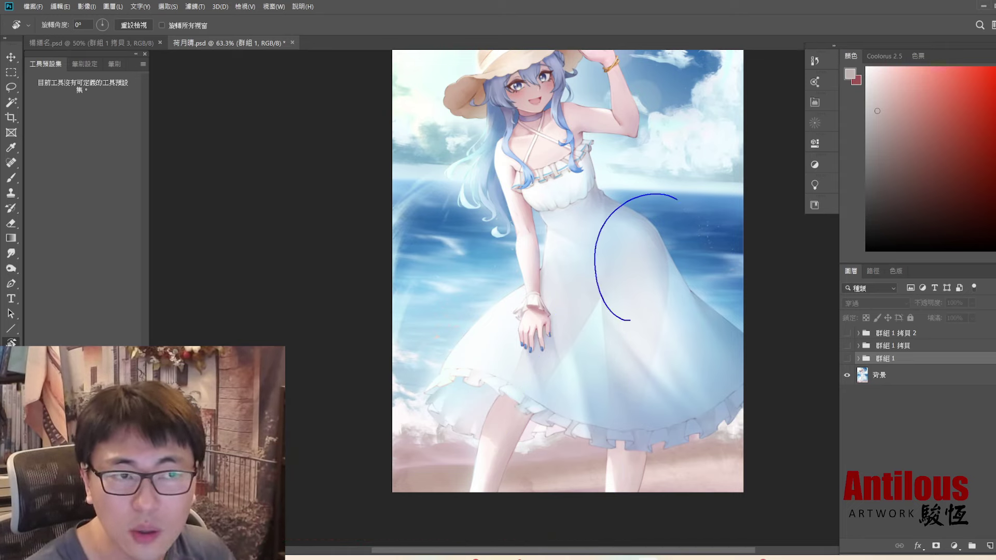
key(ctrl+z)
drag(628, 207, 615, 493)
drag(599, 270, 620, 483)
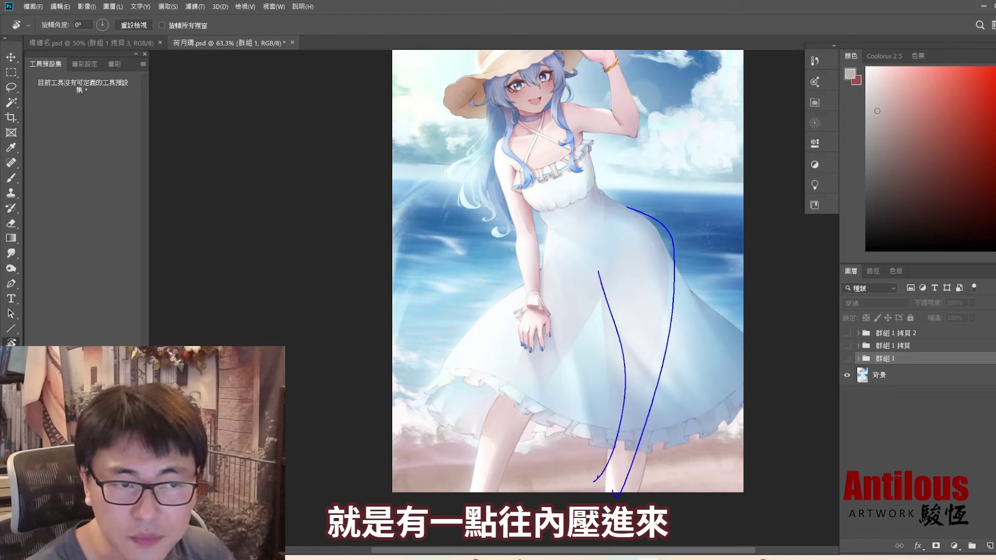
key(ctrl+z)
key(ctrl+z)
drag(598, 265, 583, 487)
drag(659, 268, 604, 468)
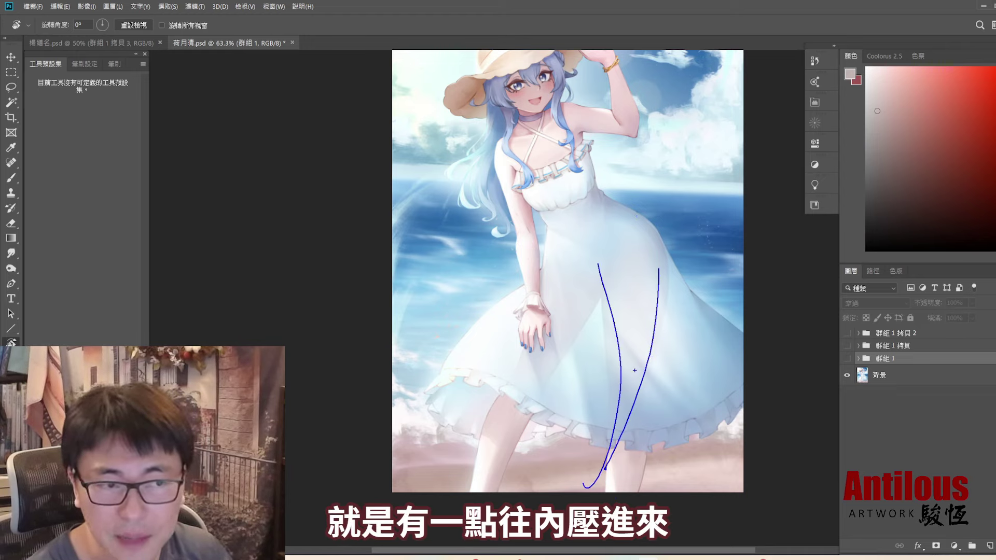
Show the red sketch, then draw and undo arrowed blue curves down both legs and near the hand.
click(847, 358)
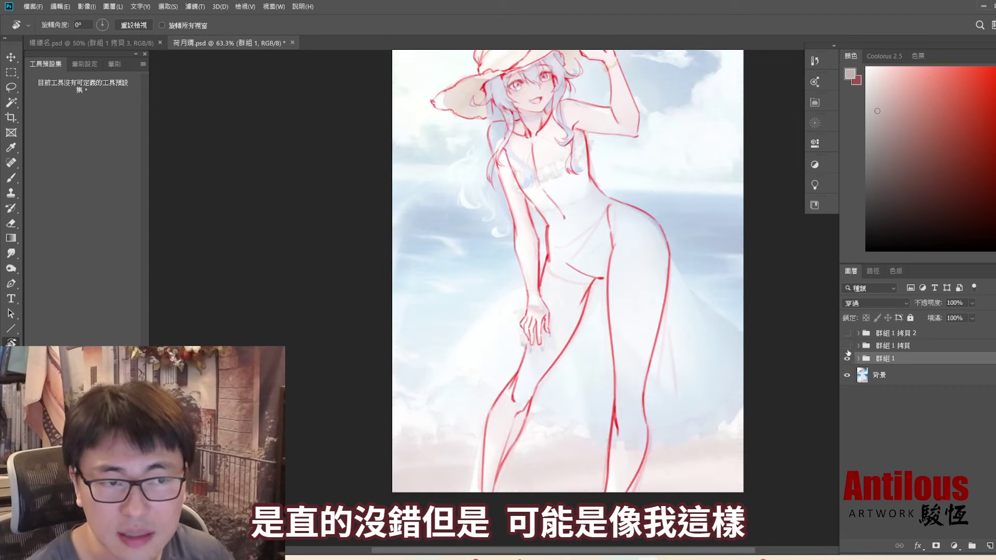
key(ctrl+z)
mouse_move(644, 251)
mouse_down()
mouse_move(604, 469)
mouse_move(617, 475)
mouse_up()
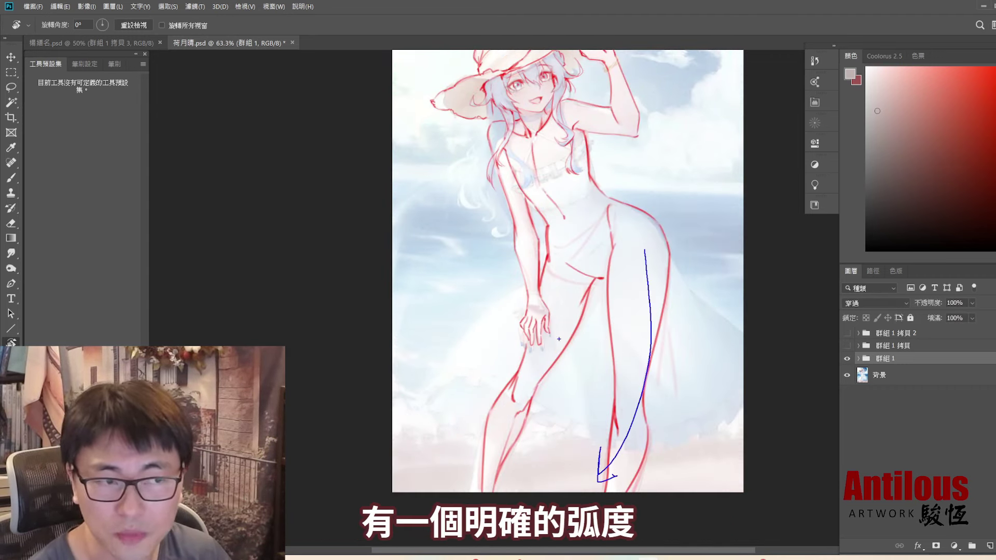
drag(543, 340, 576, 320)
key(ctrl+z)
key(ctrl+z)
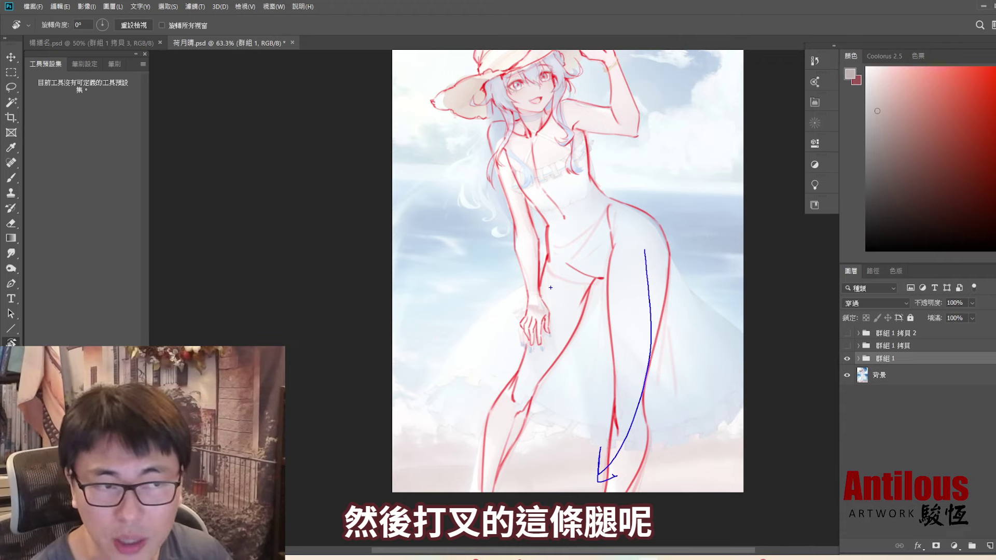
drag(580, 248, 511, 511)
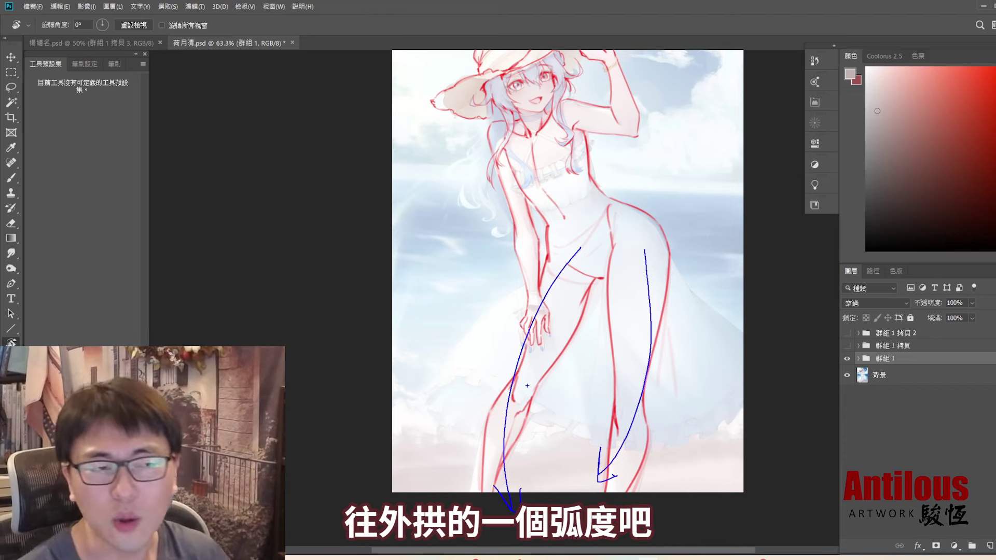
key(ctrl+z)
key(ctrl+z)
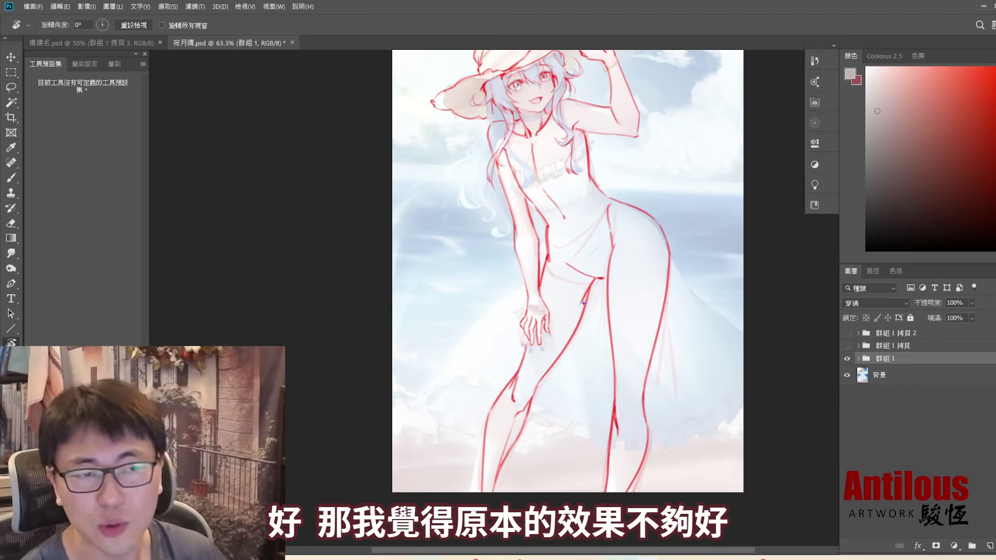
Toggle group 群組 1's red sketch off and on to compare it with the painting.
click(847, 358)
click(848, 361)
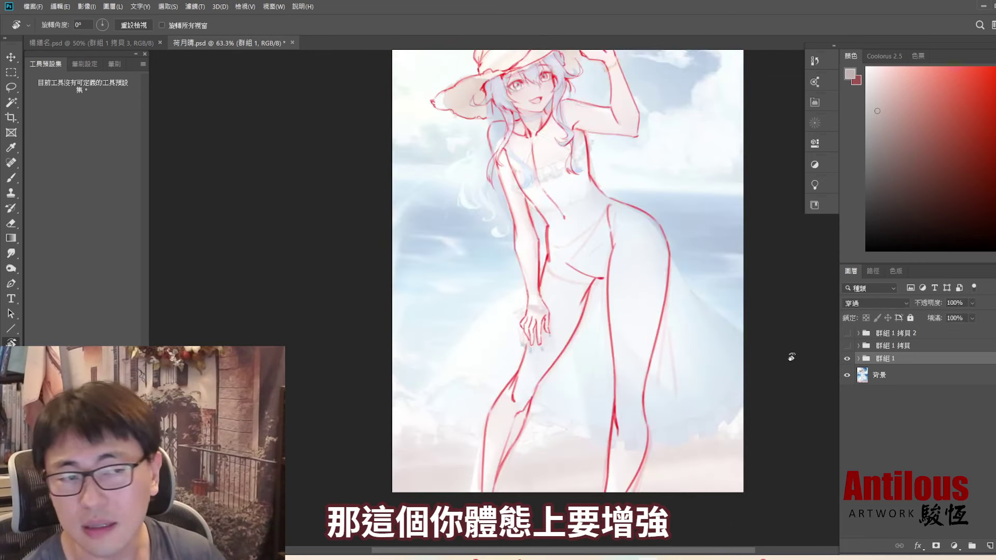
scroll(782, 352, down, 2)
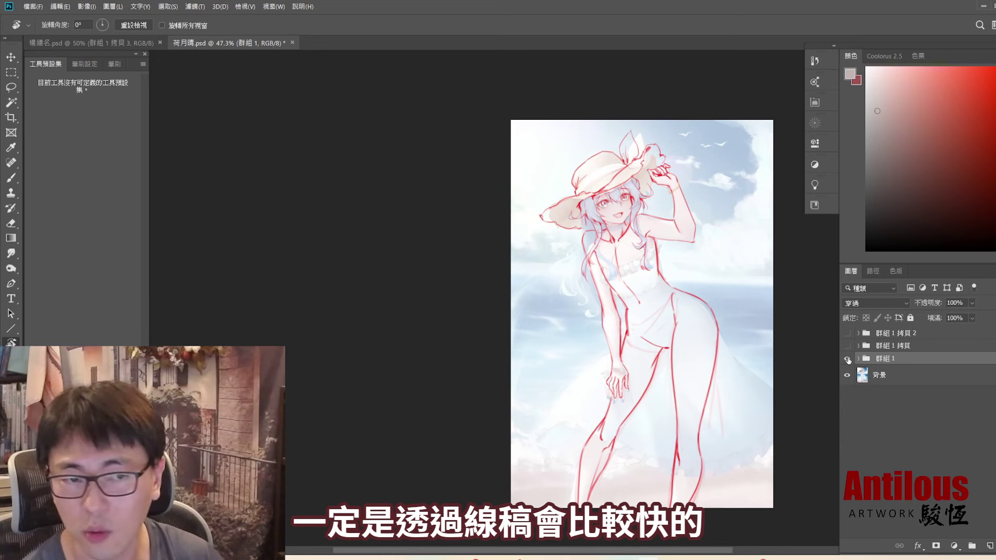
click(847, 359)
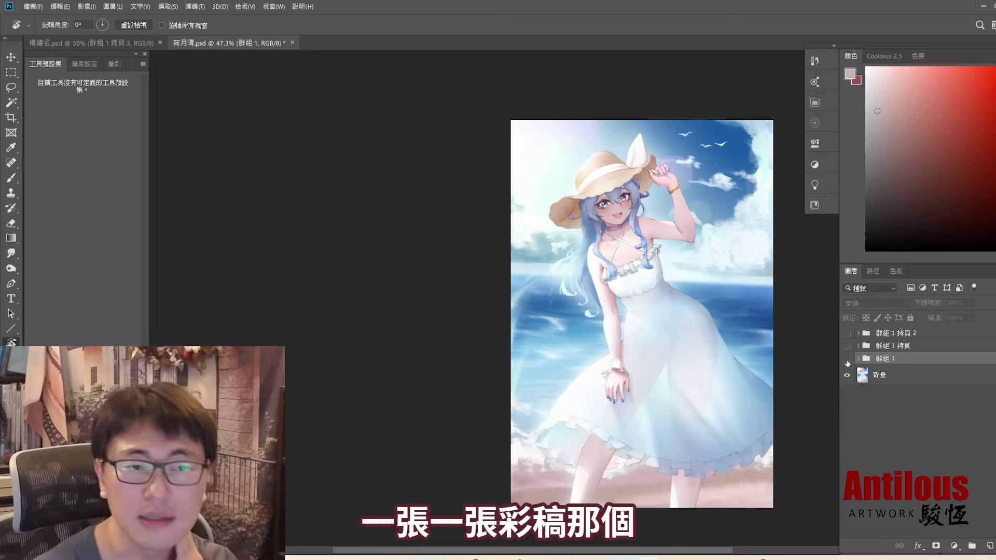
click(847, 359)
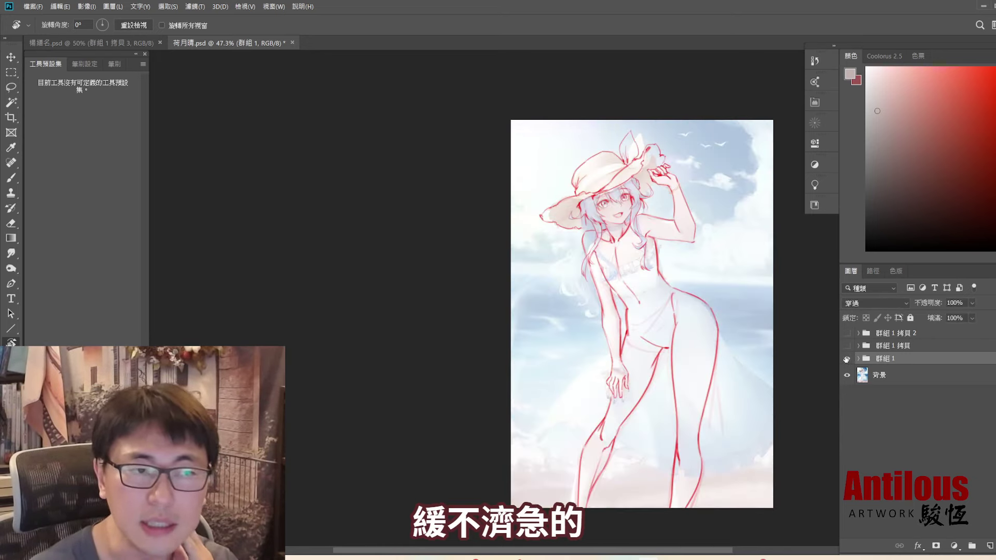
click(847, 359)
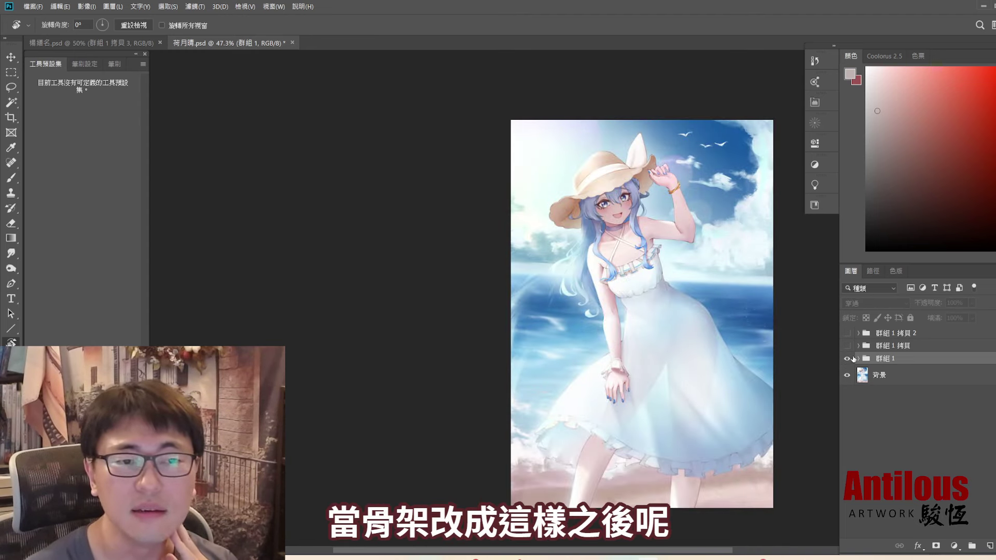
click(847, 359)
click(883, 346)
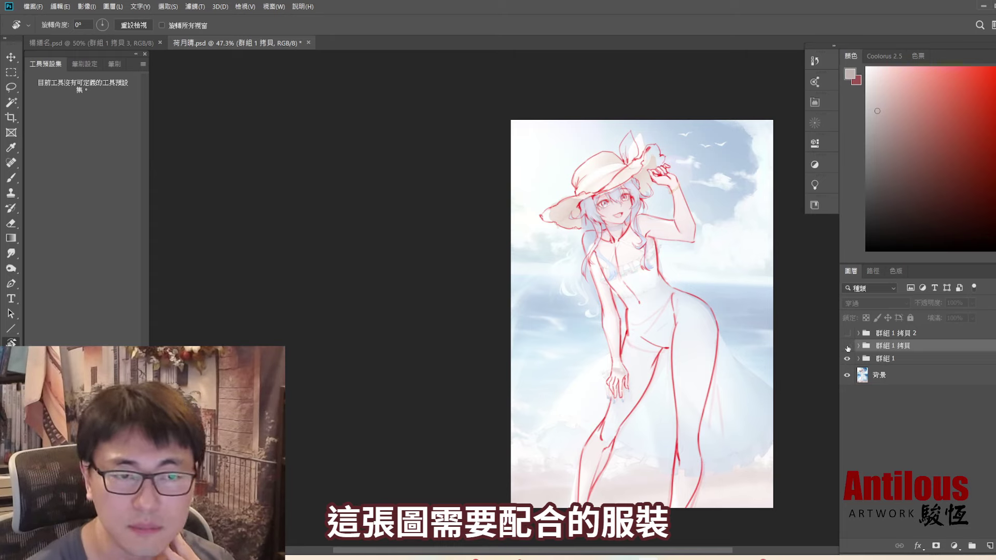
click(847, 346)
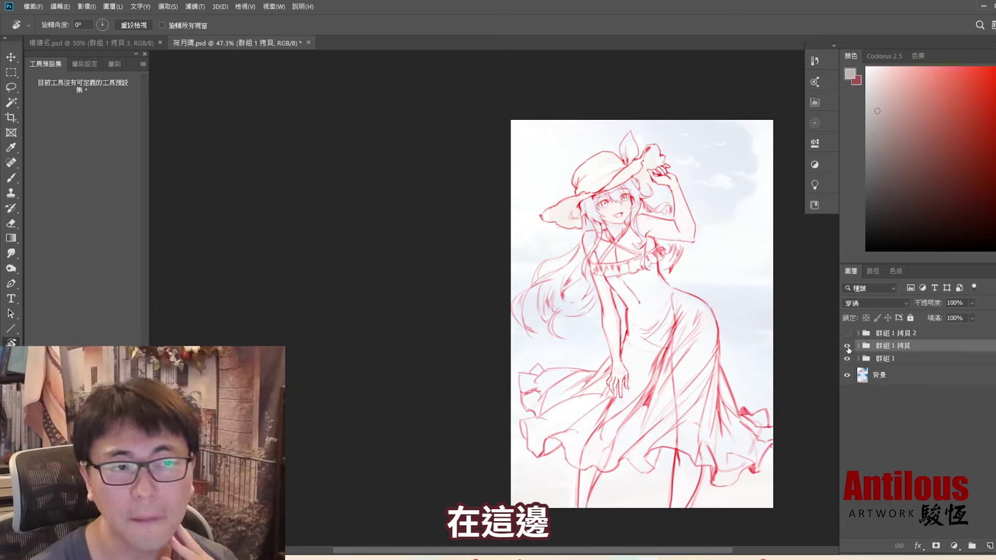
click(847, 346)
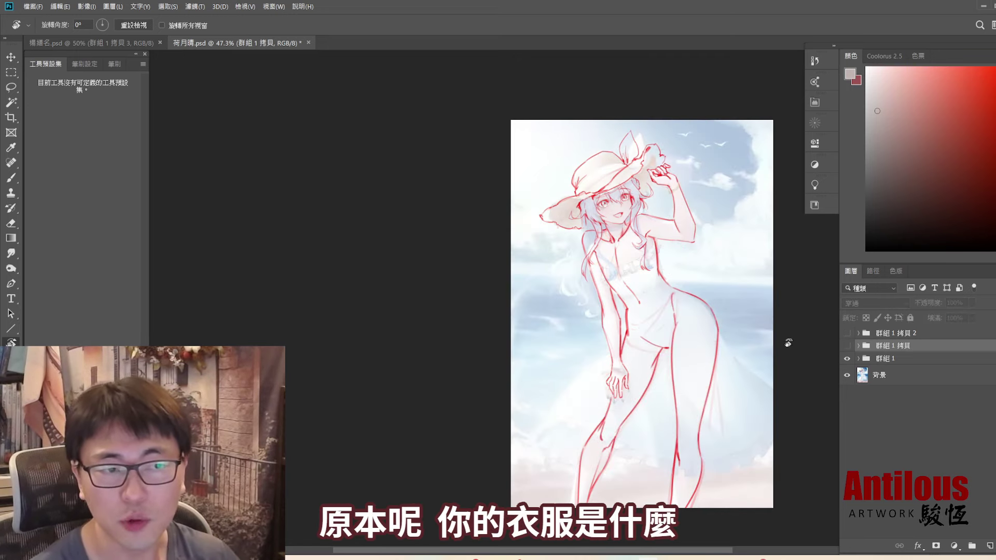
click(848, 358)
mouse_move(623, 345)
mouse_down()
mouse_move(536, 434)
mouse_move(774, 447)
mouse_up()
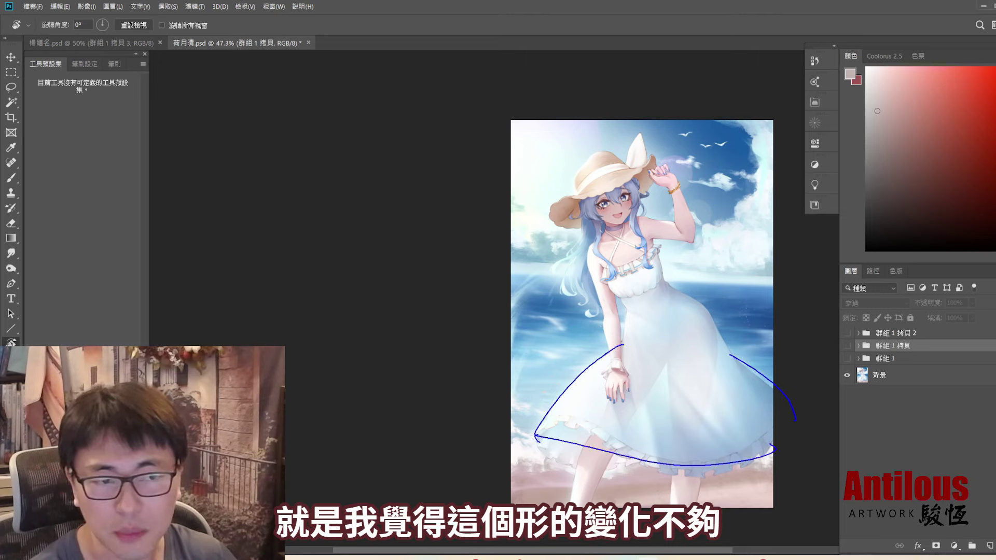
key(Escape)
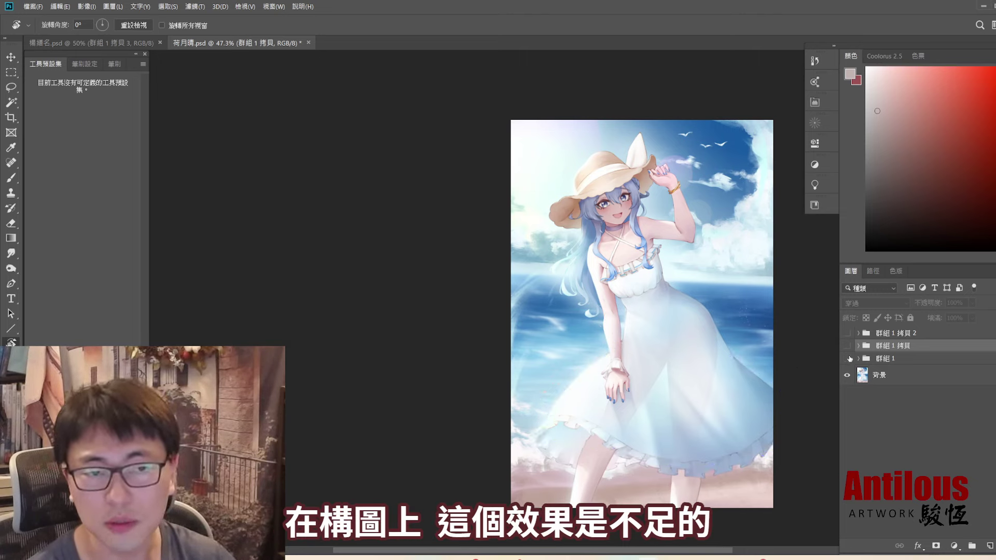
click(847, 346)
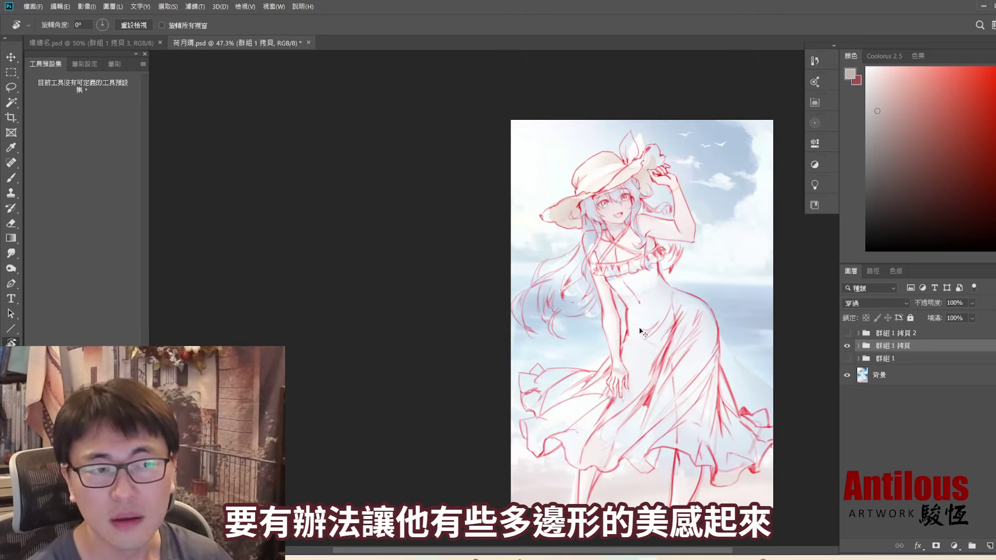
mouse_move(626, 313)
mouse_down()
mouse_move(613, 363)
mouse_move(512, 384)
mouse_move(558, 463)
mouse_move(754, 463)
mouse_move(524, 459)
mouse_up()
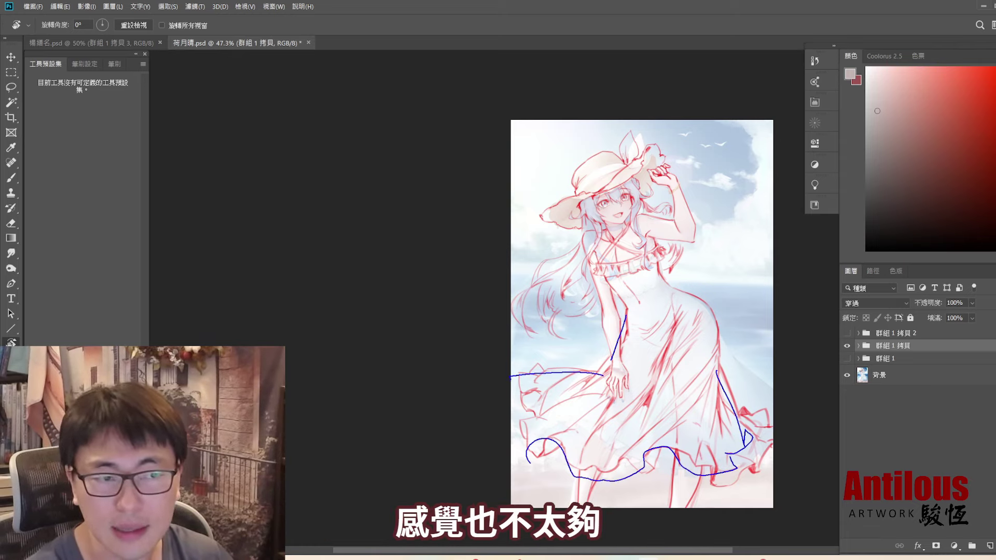
click(847, 345)
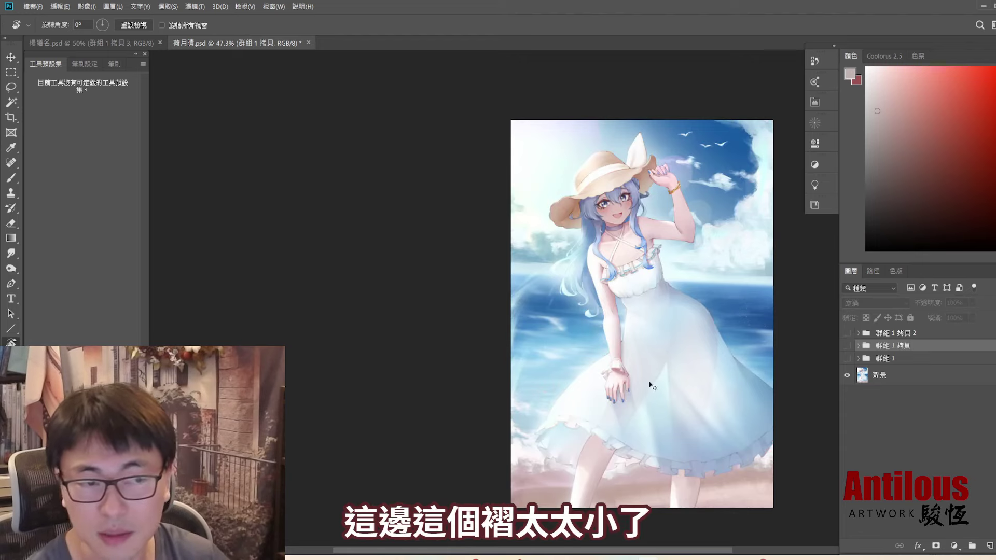
drag(639, 357, 658, 447)
drag(657, 366, 707, 419)
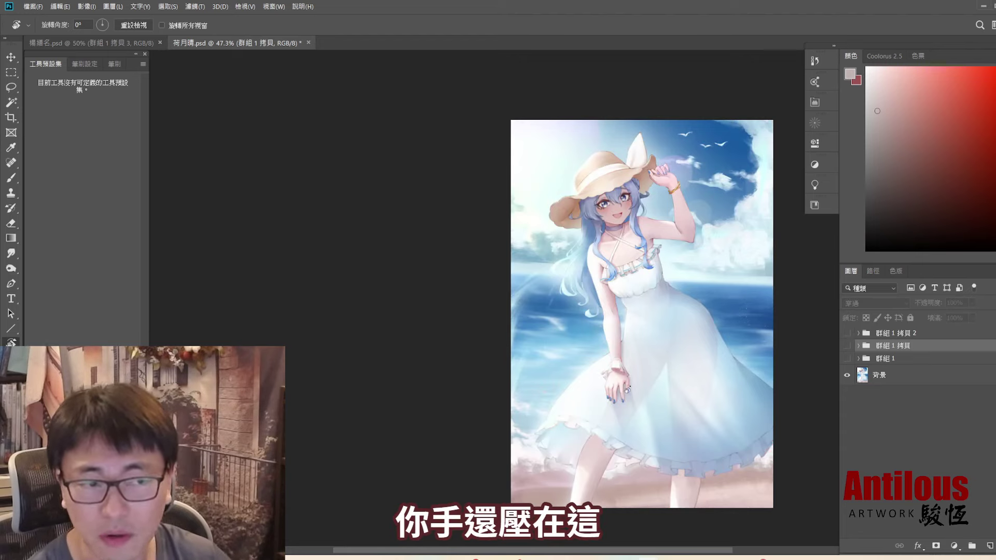
drag(618, 367, 615, 402)
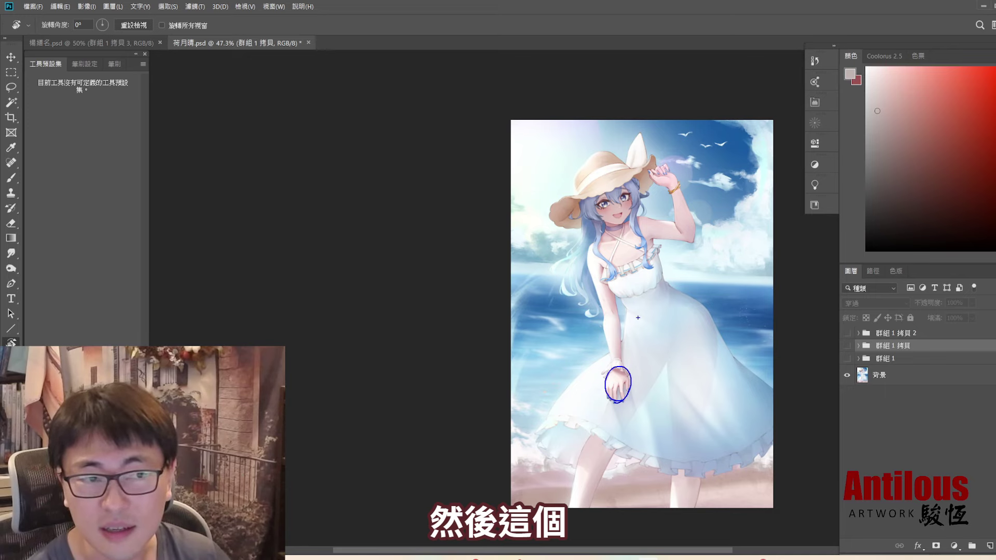
mouse_move(638, 318)
mouse_down()
mouse_move(665, 307)
mouse_move(654, 389)
mouse_up()
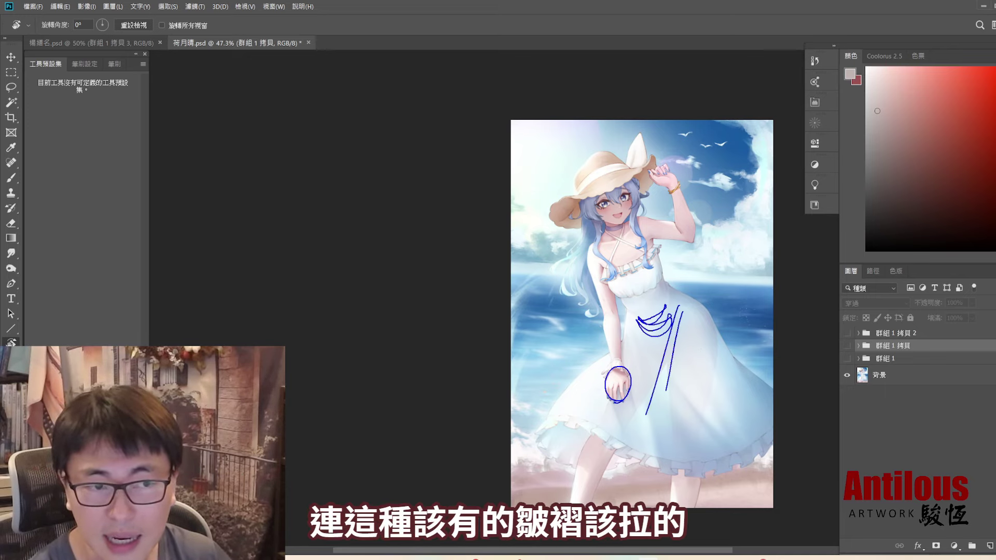
Compare the revised 群組 1 拷貝 sketch against the first one, then zoom in on the chest.
click(847, 359)
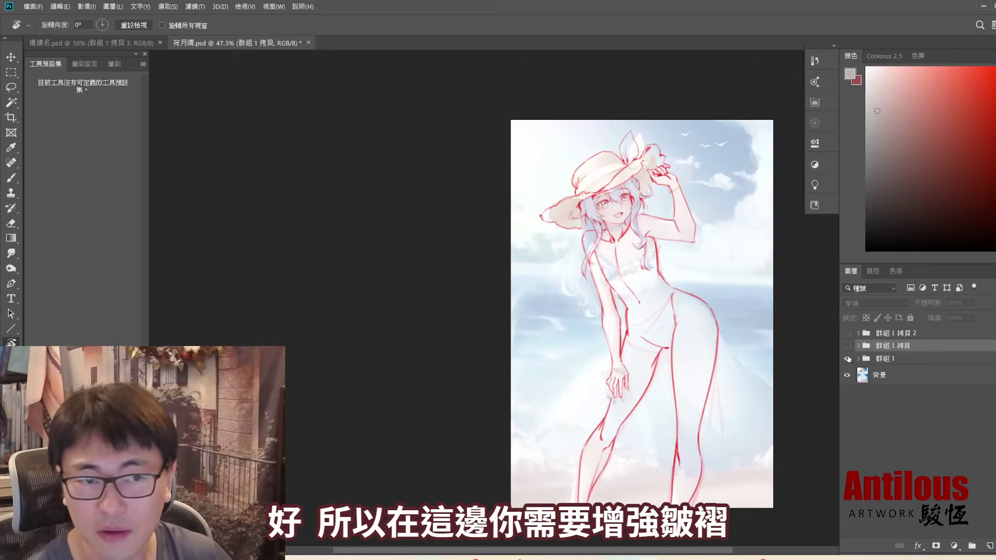
click(848, 347)
click(847, 346)
click(848, 347)
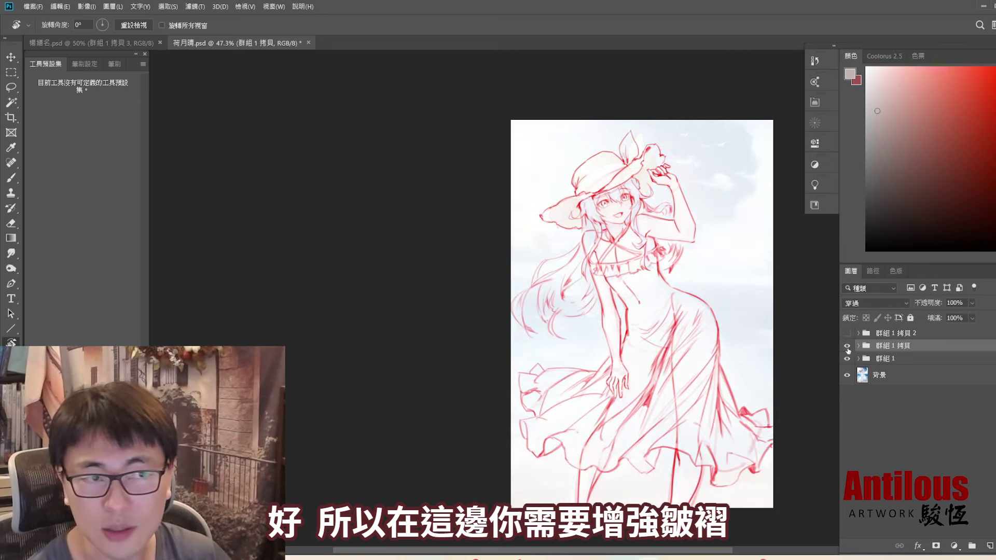
click(847, 346)
key(ctrl+plus)
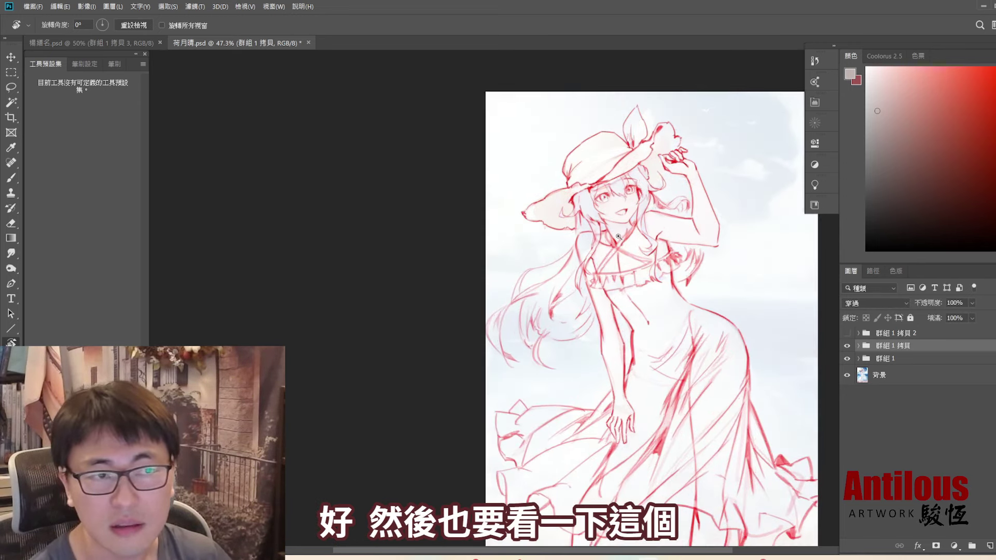
click(847, 345)
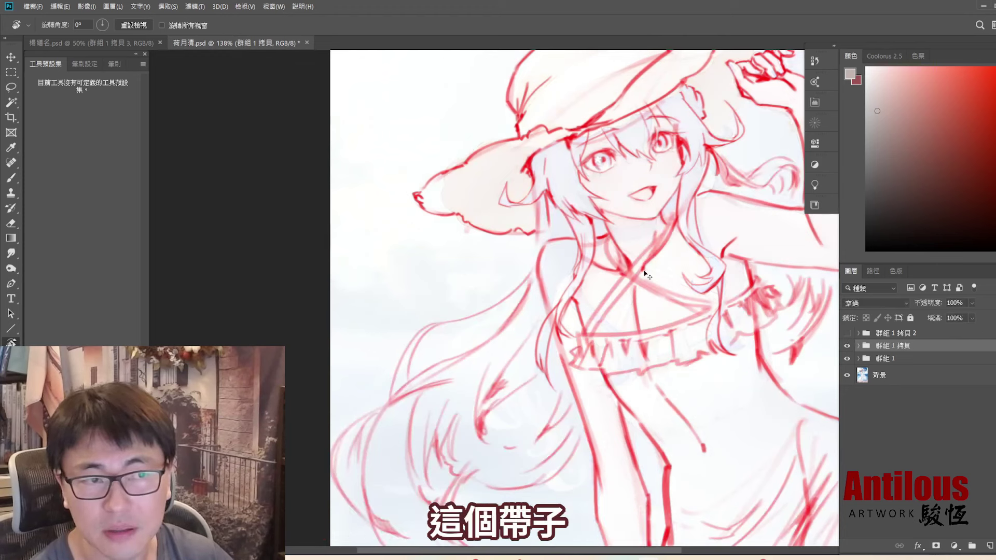
Draw and clear temporary blue strokes for the body angle and the shoulder strap's line.
drag(621, 328, 513, 456)
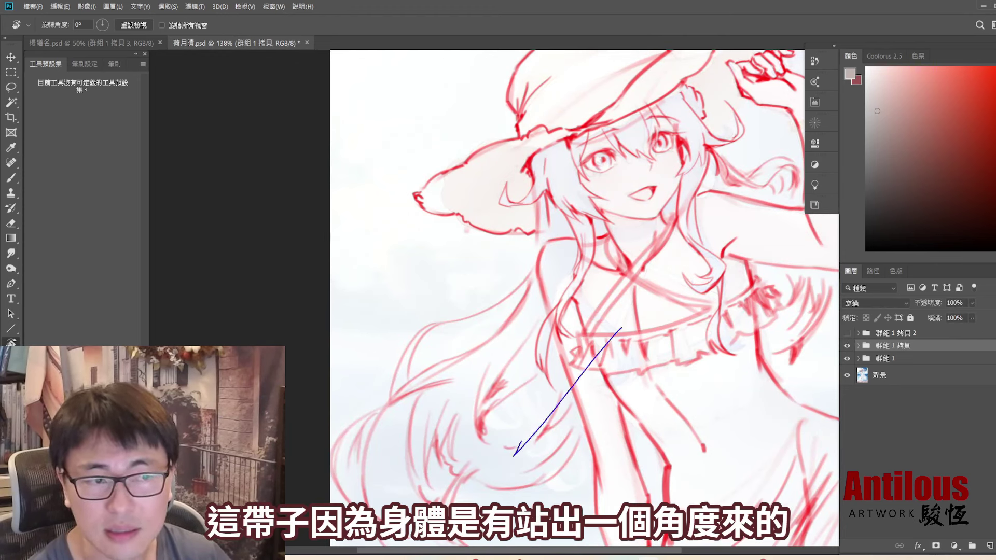
drag(672, 214, 573, 340)
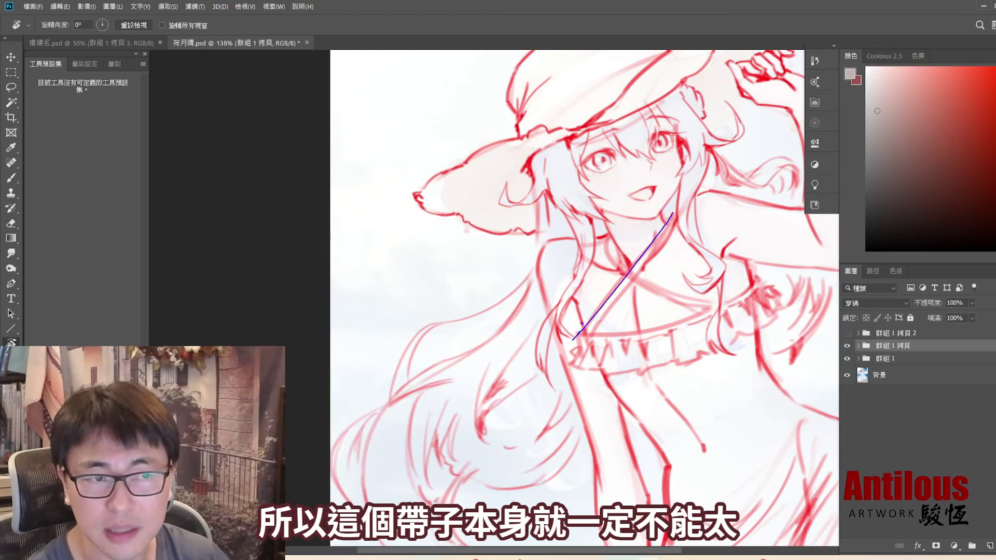
drag(621, 265, 721, 318)
key(ctrl+z)
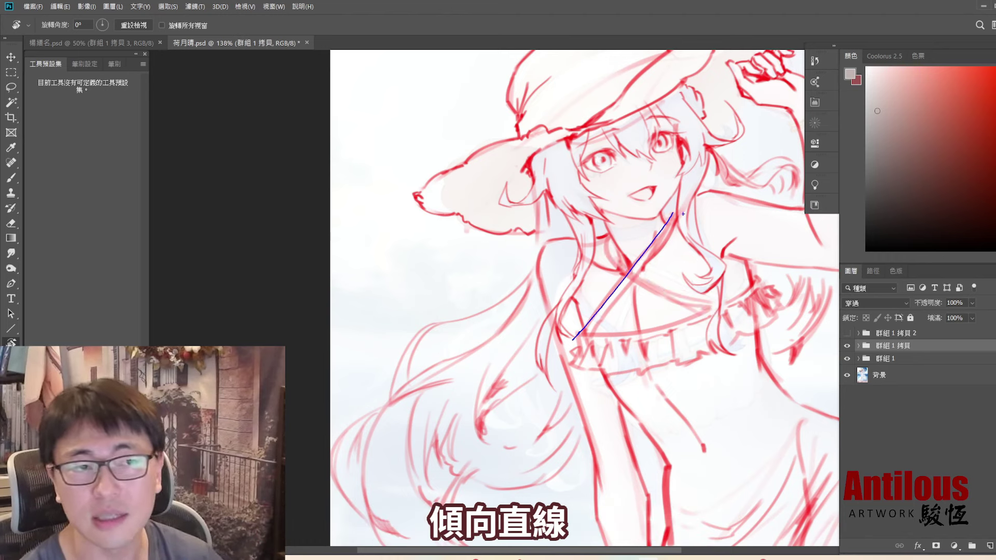
key(ctrl+z)
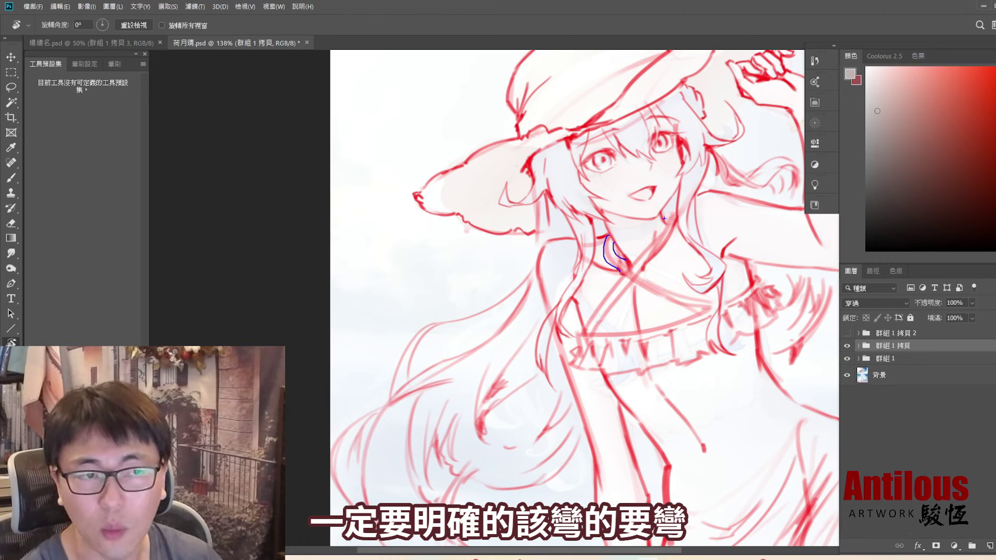
drag(665, 217, 583, 330)
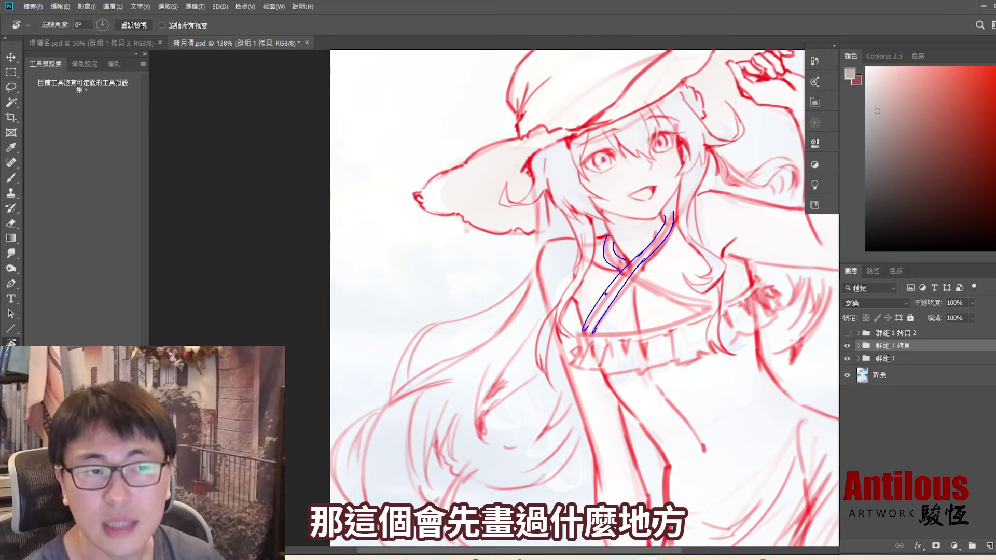
drag(601, 235, 595, 301)
mouse_move(593, 310)
mouse_down()
mouse_move(572, 314)
mouse_move(576, 366)
mouse_up()
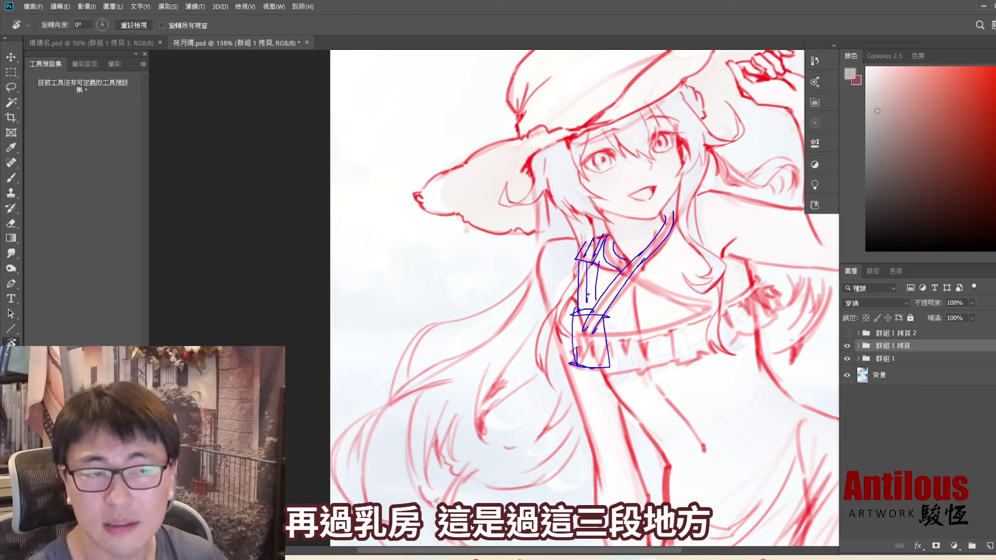
key(Escape)
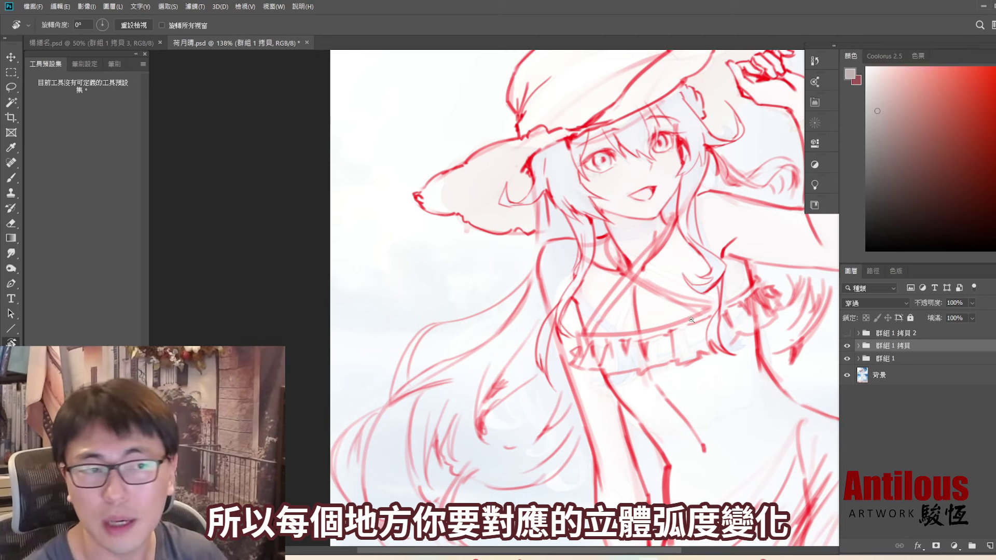
scroll(685, 273, down, 3)
Hide the sketches, then draw and clear blue guides over the wrist, hair, arm and body.
drag(847, 346, 847, 358)
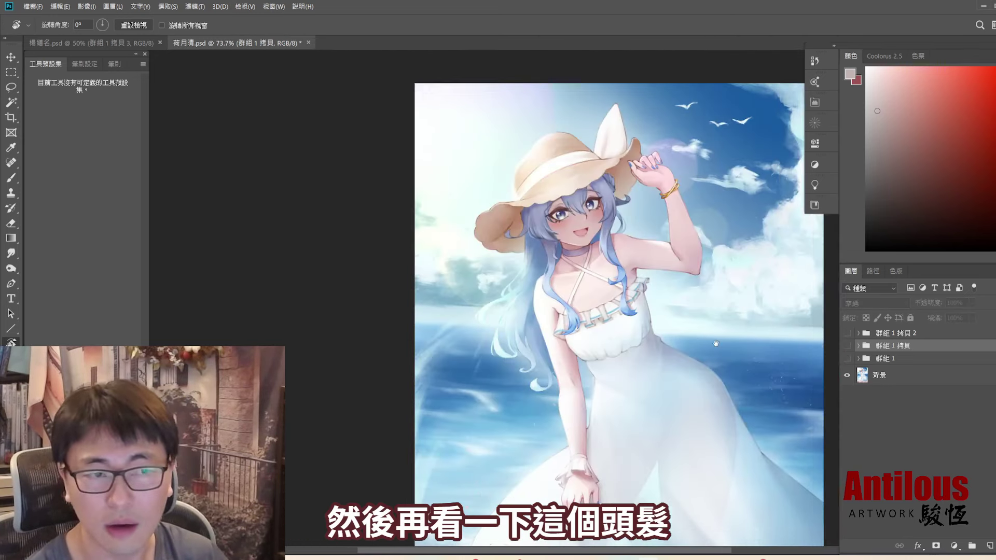
scroll(556, 278, down, 2)
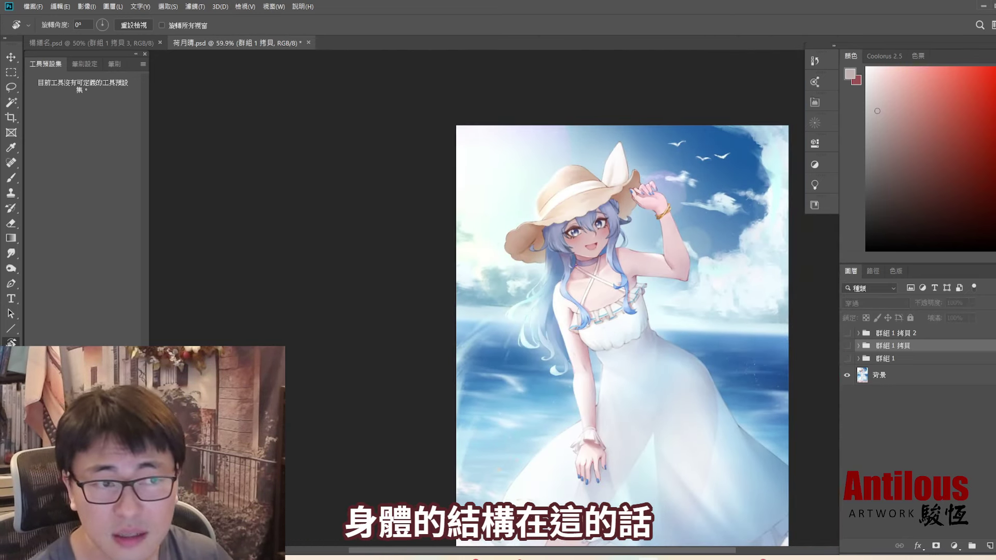
drag(568, 341, 597, 449)
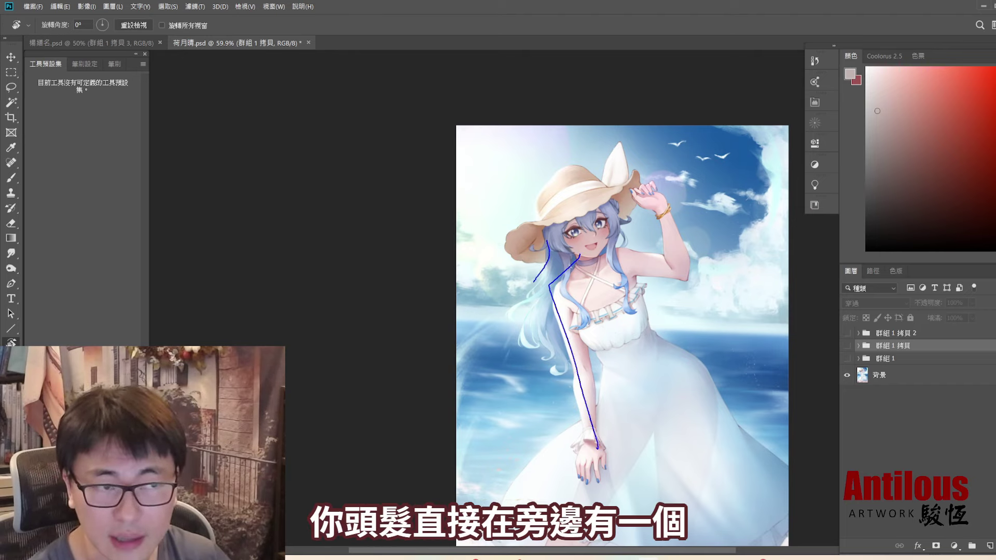
mouse_move(545, 283)
mouse_down()
mouse_move(542, 355)
mouse_move(561, 369)
mouse_up()
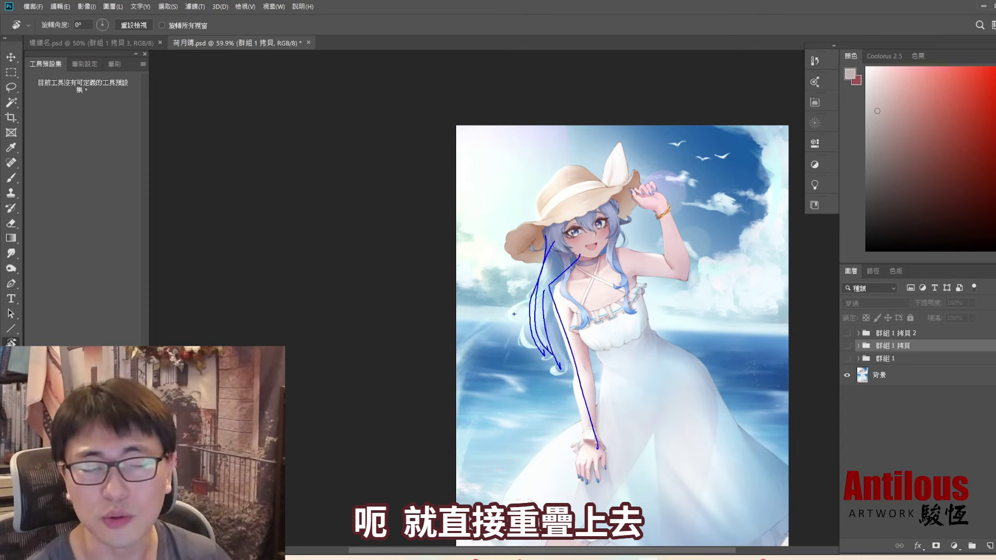
key(Escape)
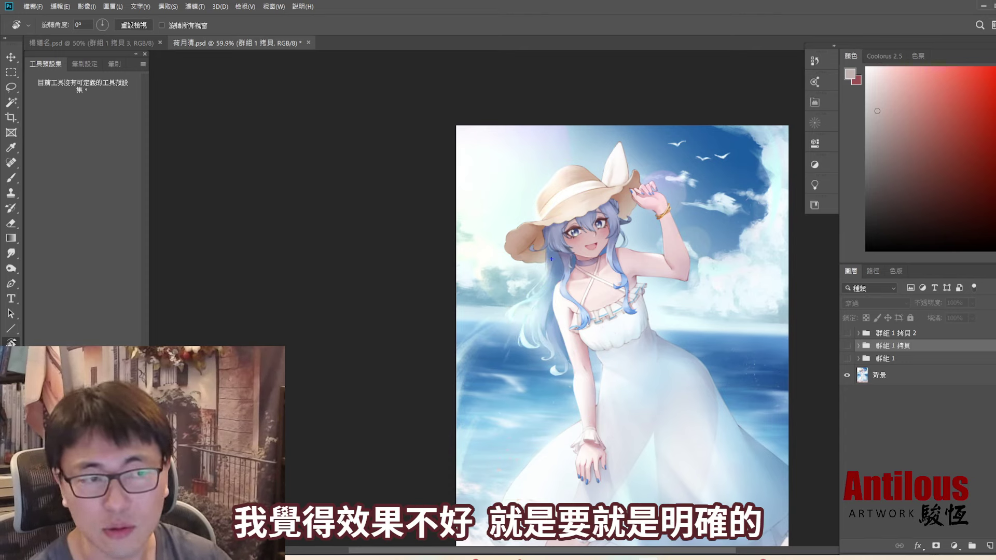
drag(625, 231, 616, 357)
drag(578, 246, 520, 400)
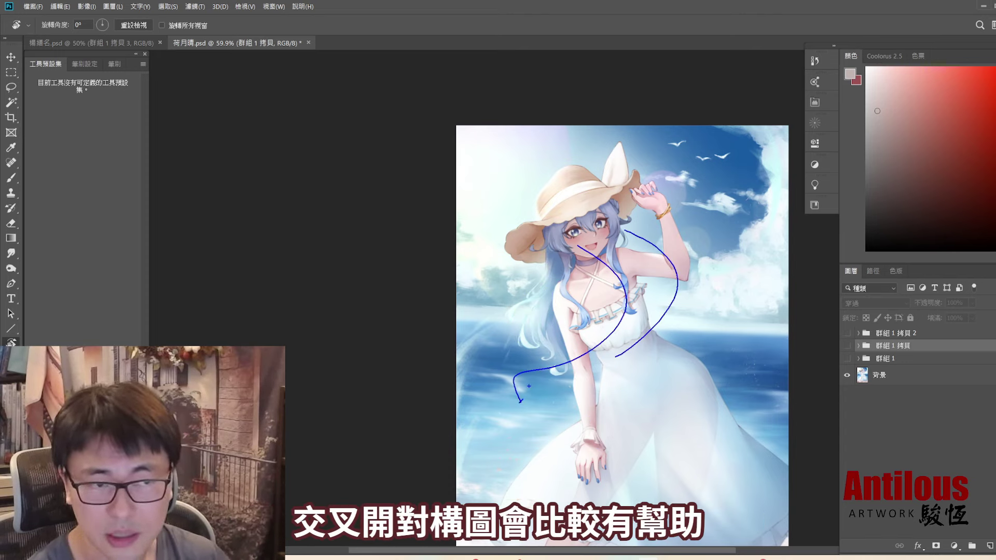
key(Escape)
Show the red sketches, then trace and remove a blue curve along the hair's flow.
click(847, 359)
scroll(690, 296, down, 1)
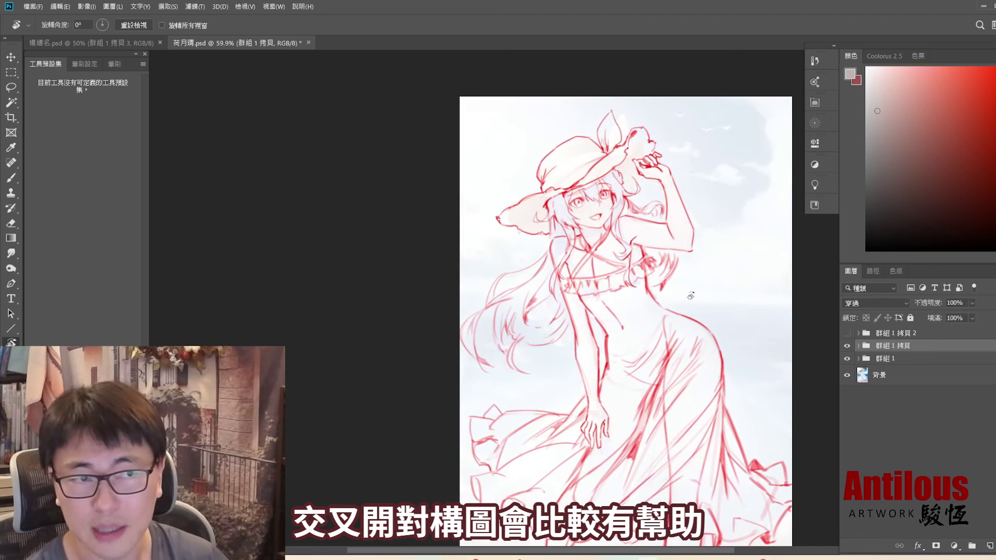
drag(635, 198, 503, 344)
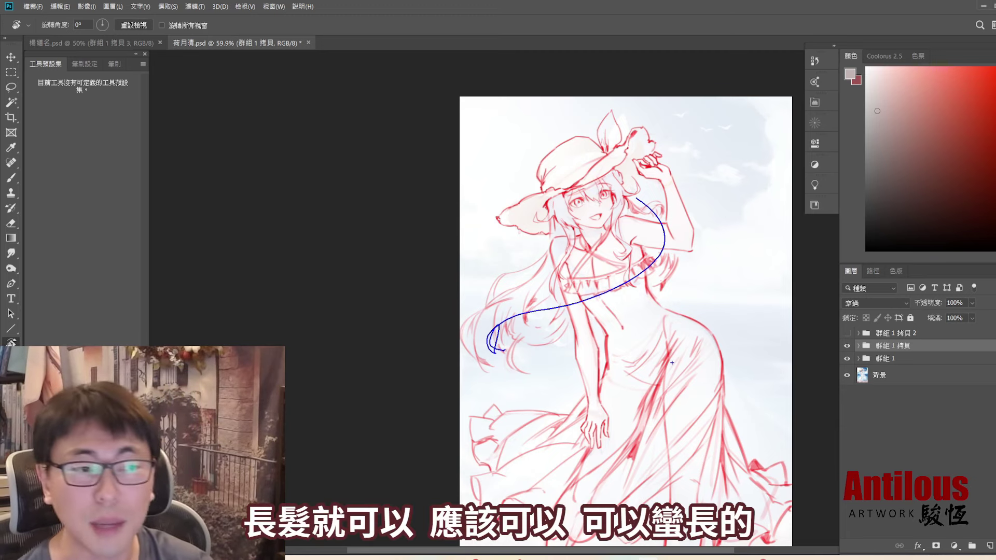
key(Escape)
click(847, 346)
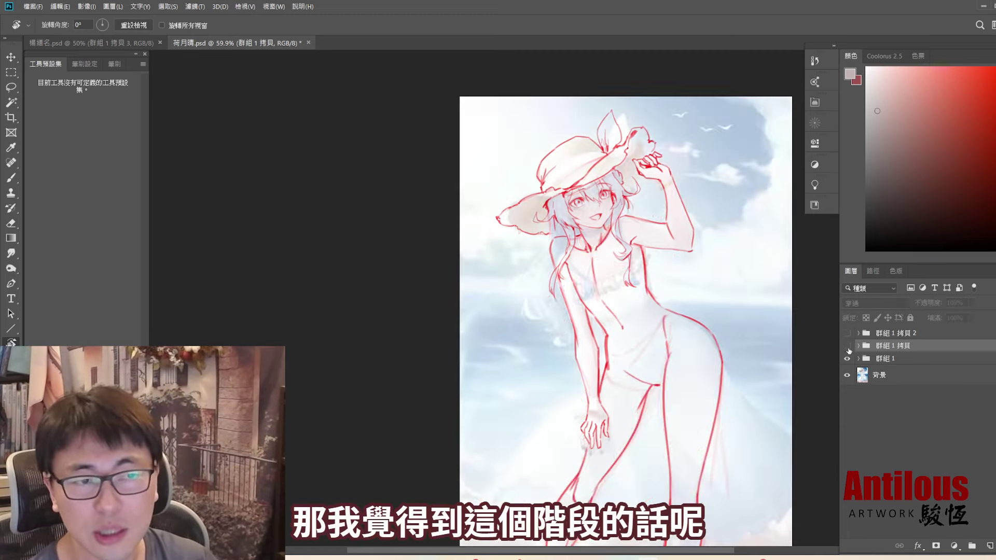
scroll(723, 352, down, 3)
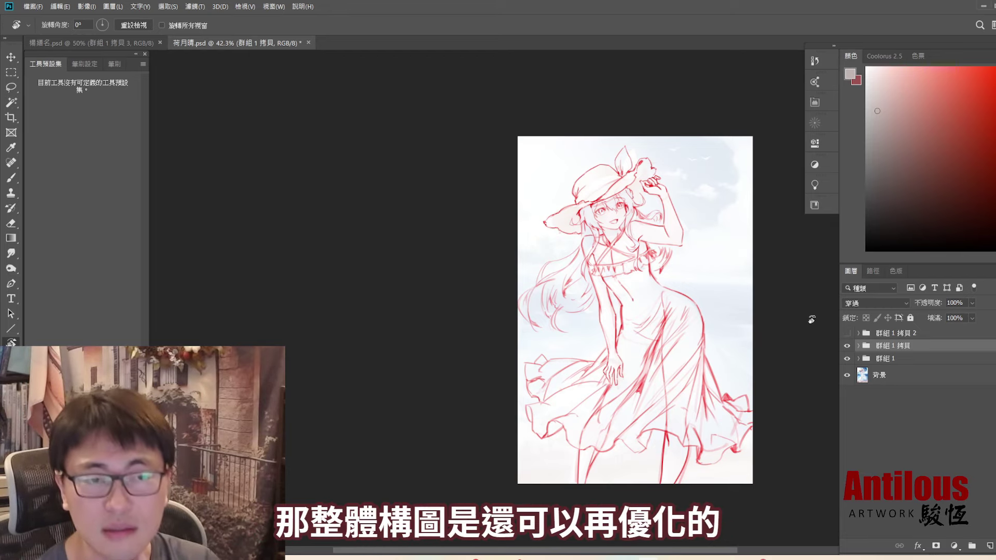
Select 群組 1 拷貝 2, compare it against the painting, and show it alone without 群組 1.
click(877, 333)
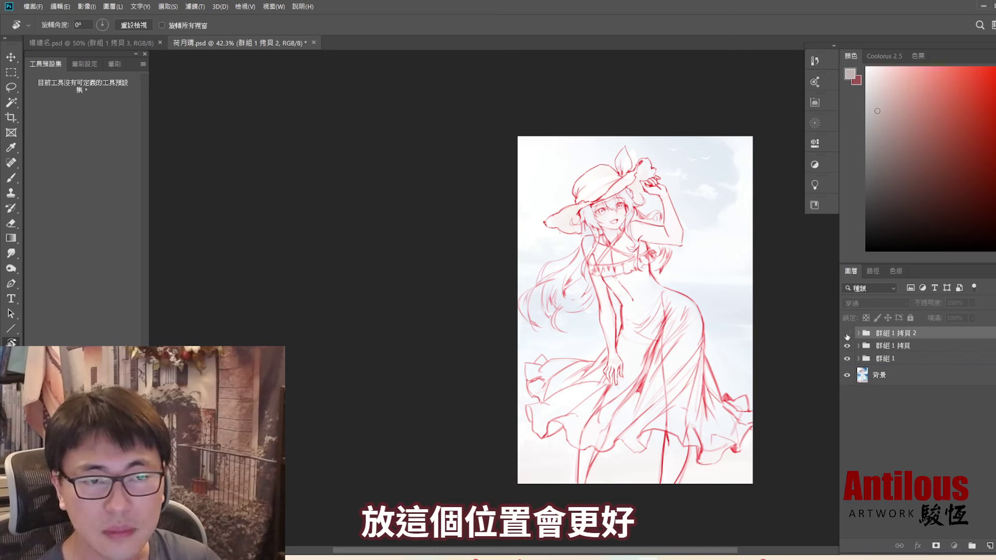
click(847, 335)
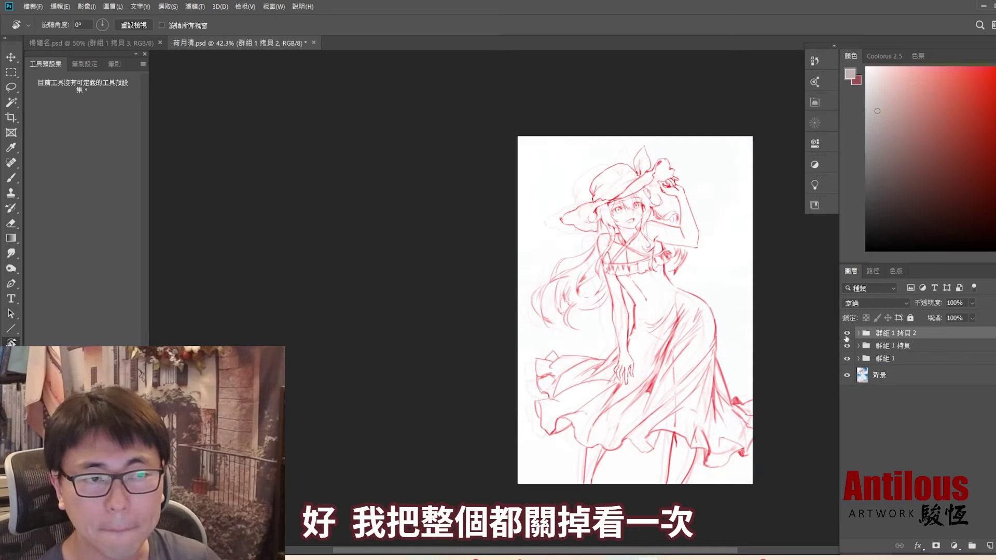
click(847, 335)
click(847, 336)
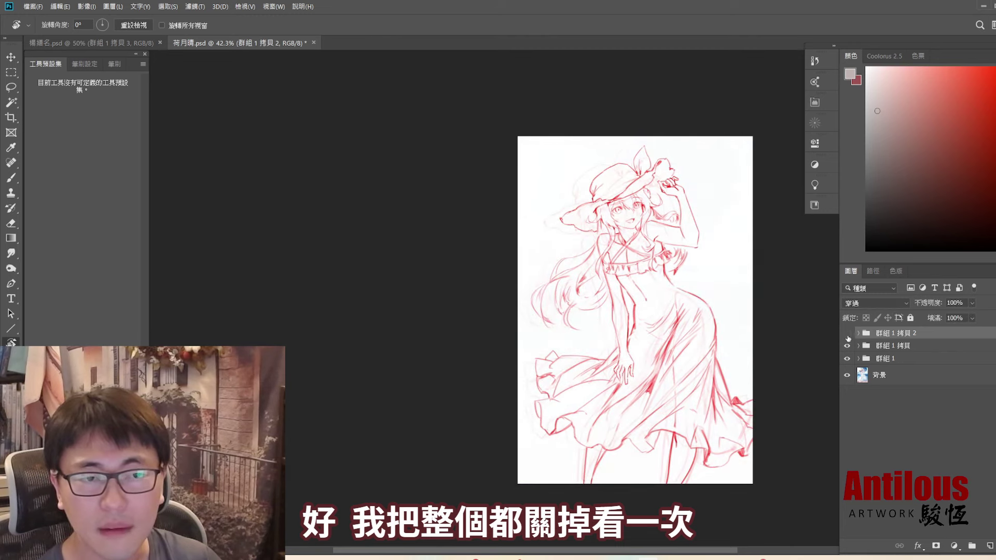
click(847, 336)
click(847, 358)
click(847, 334)
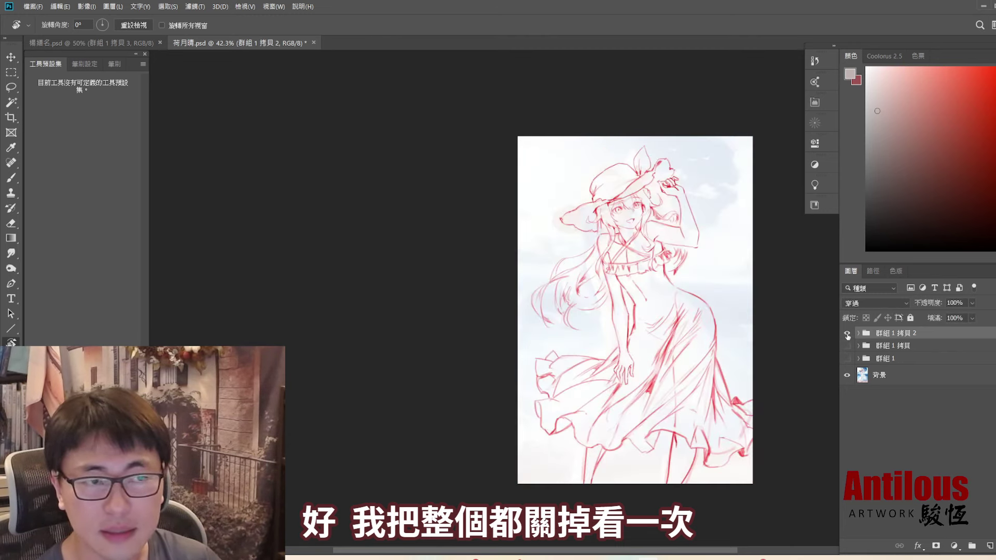
click(845, 332)
click(846, 332)
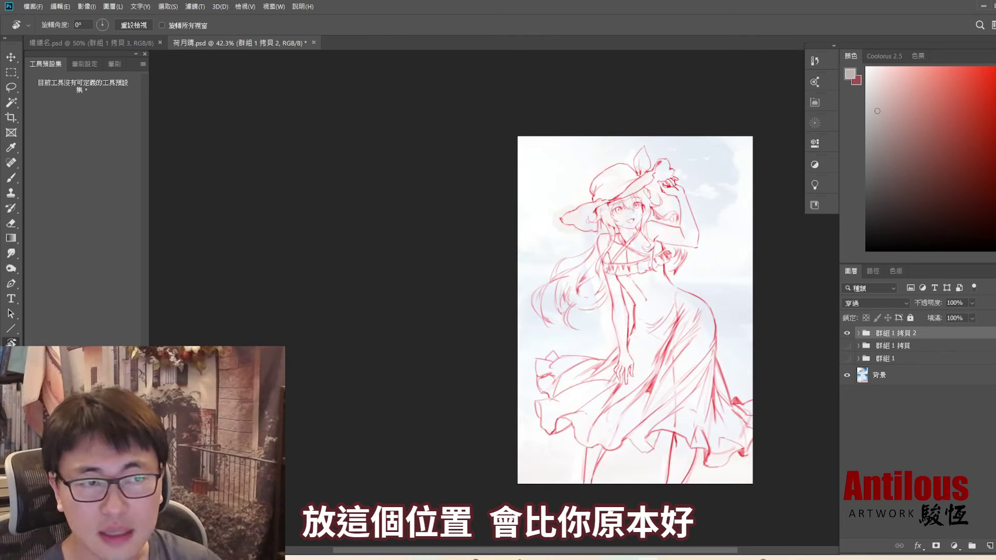
Box the crowded left side and circle the right sky in blue, undo, then redisplay the sketch.
click(847, 333)
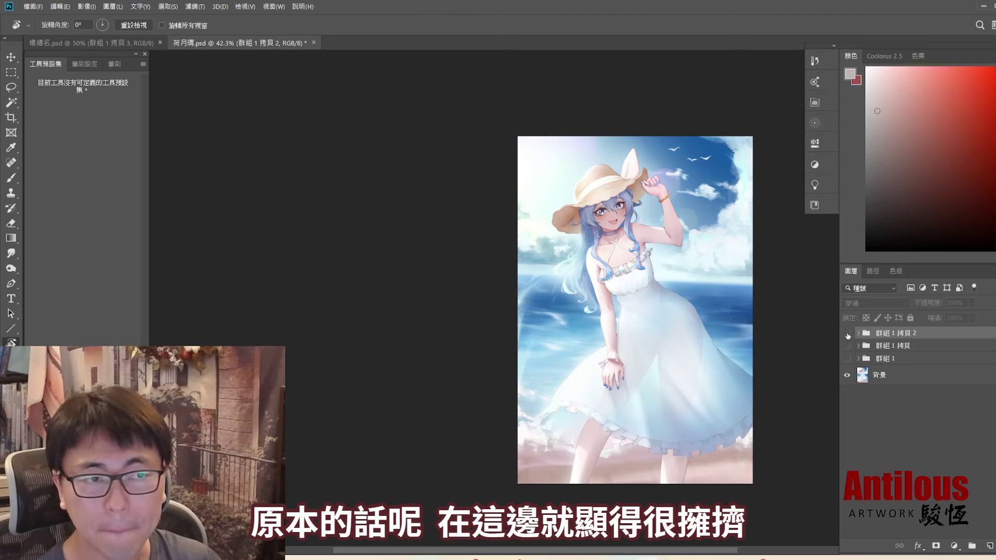
drag(518, 177, 567, 450)
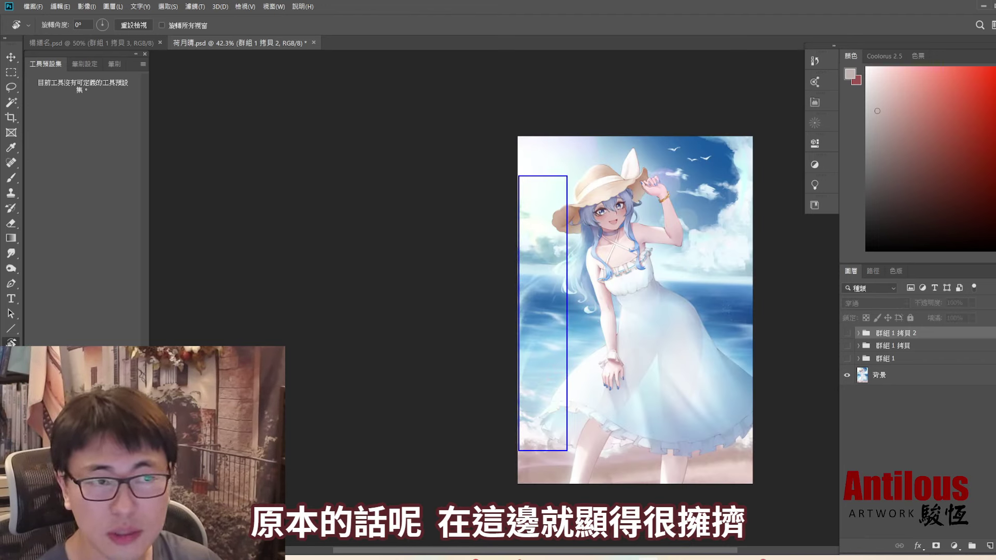
drag(728, 299, 722, 314)
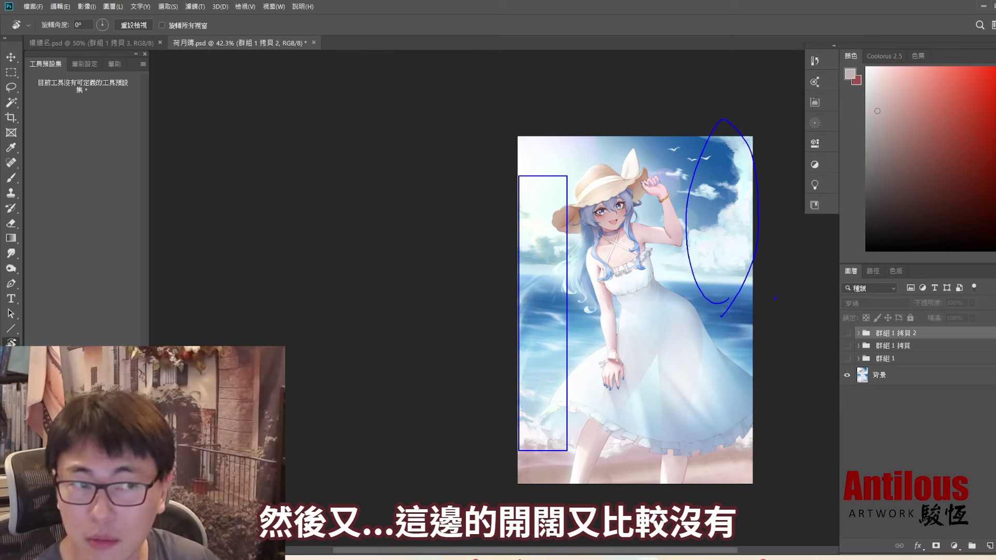
key(ctrl+z)
key(ctrl+z)
click(847, 333)
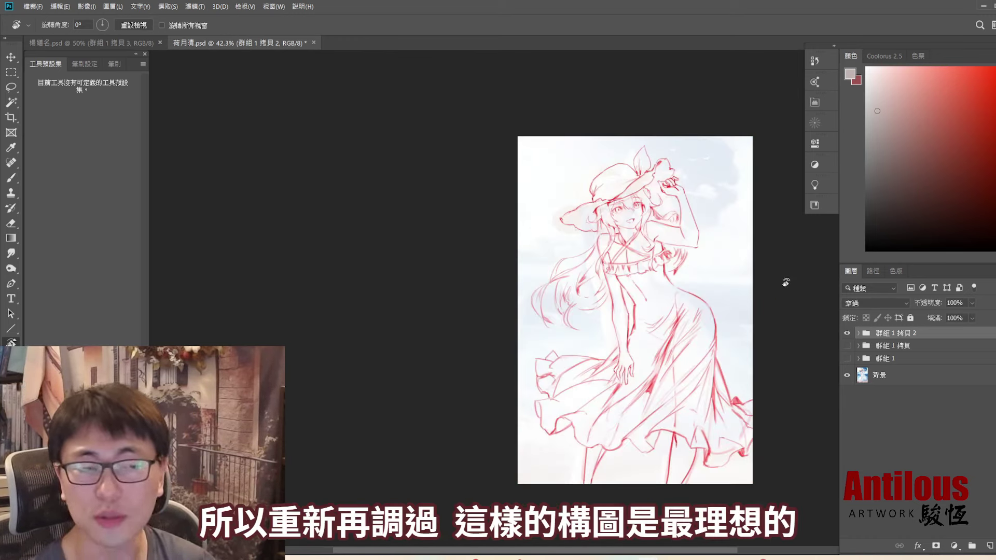
Mark the sun hat and chest shading in blue, clear it, then turn all sketch groups back on.
click(847, 334)
click(847, 335)
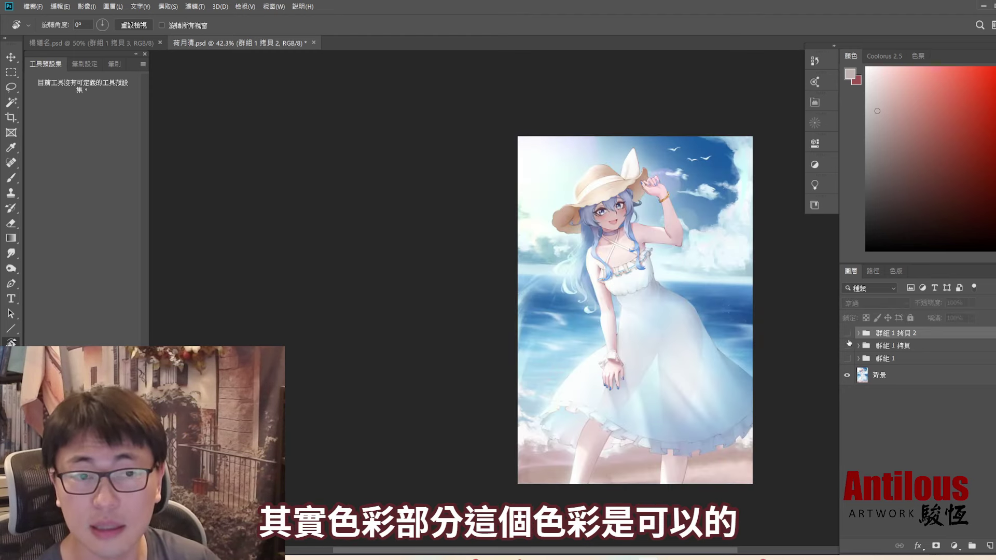
scroll(634, 324, up, 1)
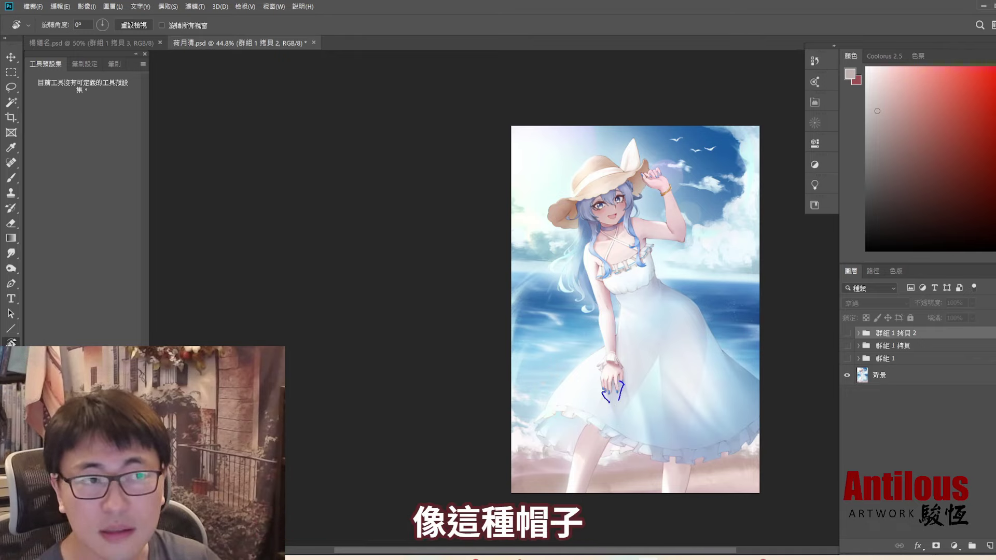
drag(586, 240, 591, 238)
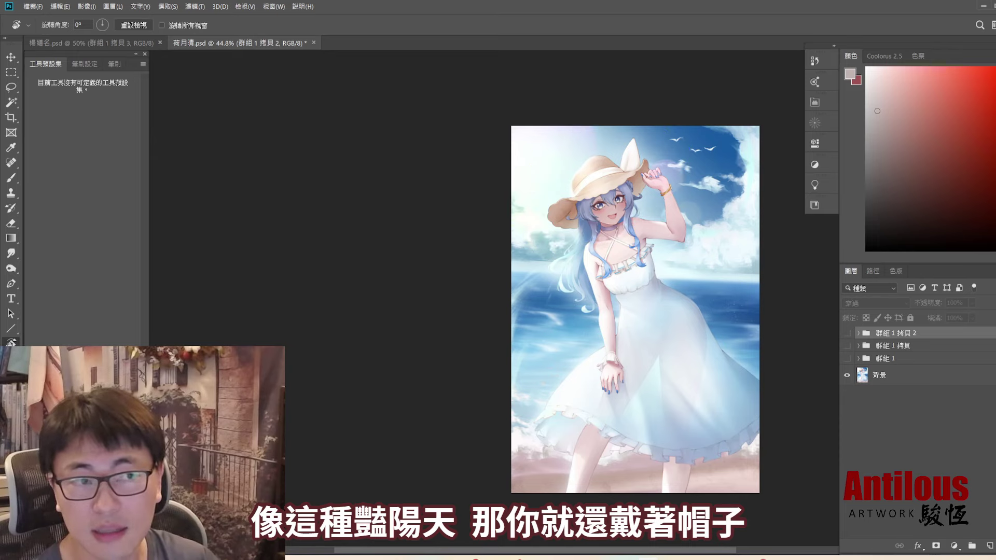
drag(582, 260, 601, 268)
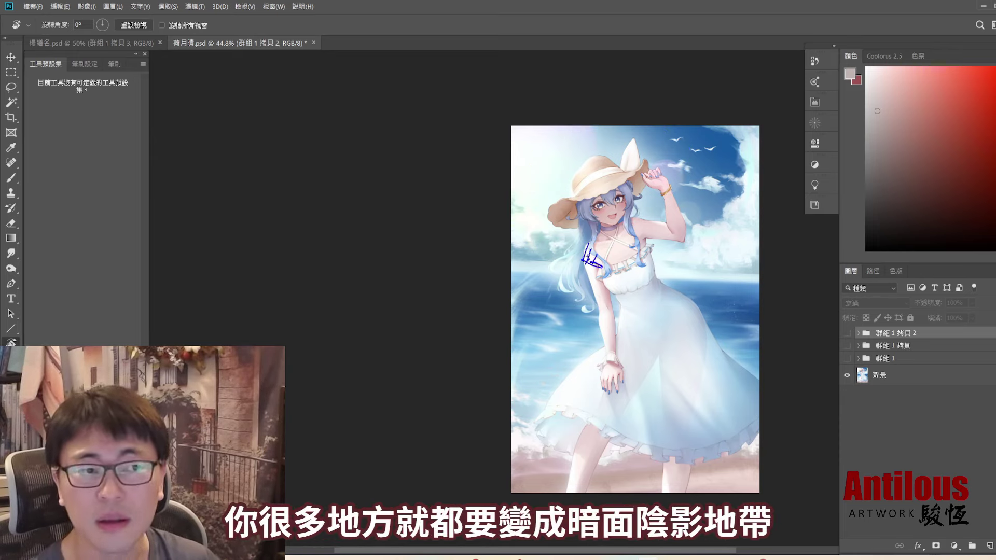
mouse_move(594, 242)
mouse_down()
mouse_move(591, 257)
mouse_move(651, 244)
mouse_move(644, 265)
mouse_move(615, 278)
mouse_up()
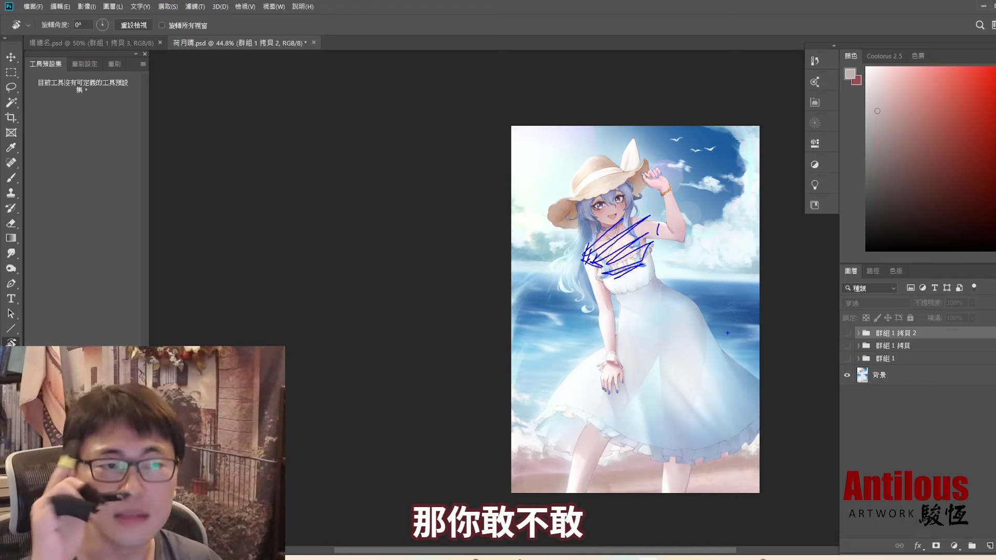
key(Escape)
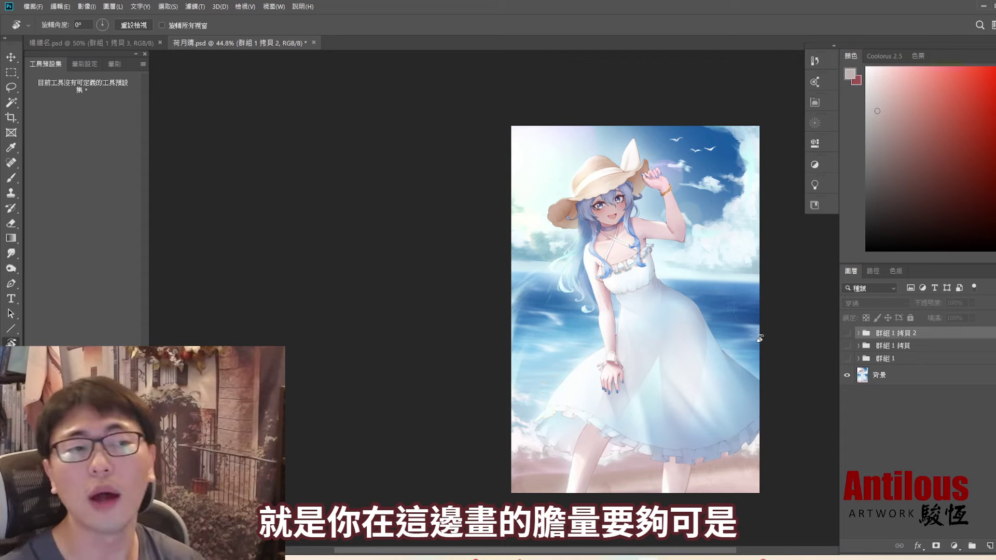
click(847, 359)
click(847, 333)
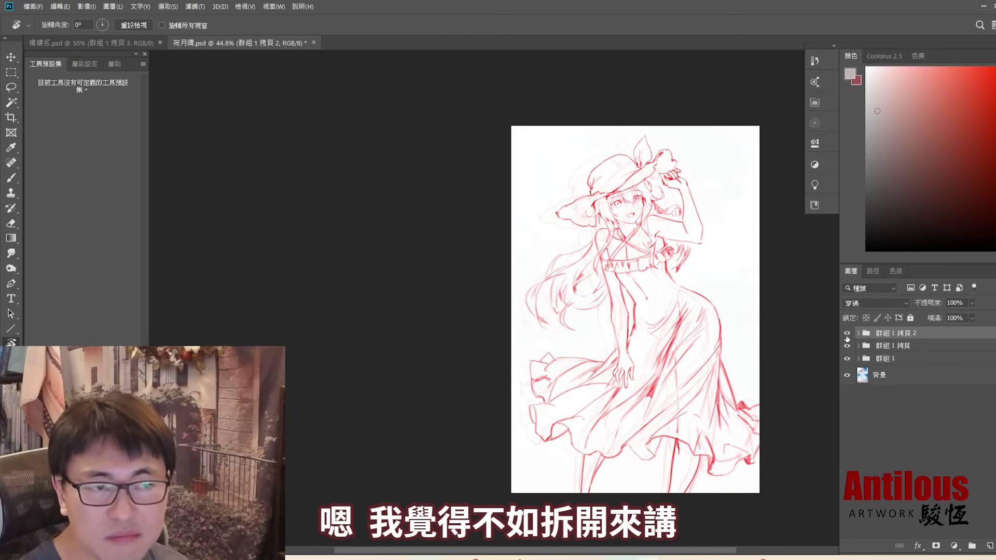
Hide 群組 1 and 群組 1 拷貝, compare 群組 1 拷貝 2 against the painting, and save.
drag(847, 346, 847, 359)
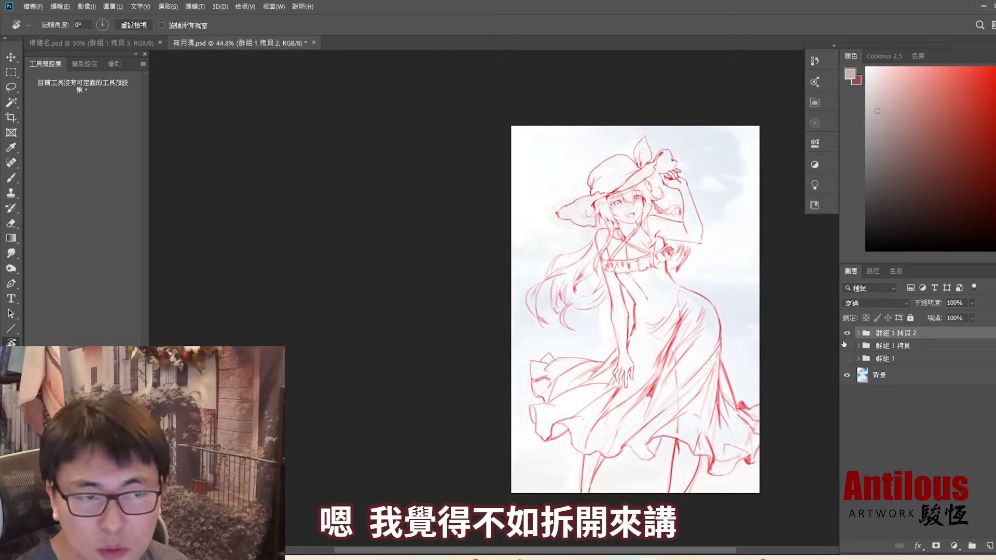
click(847, 333)
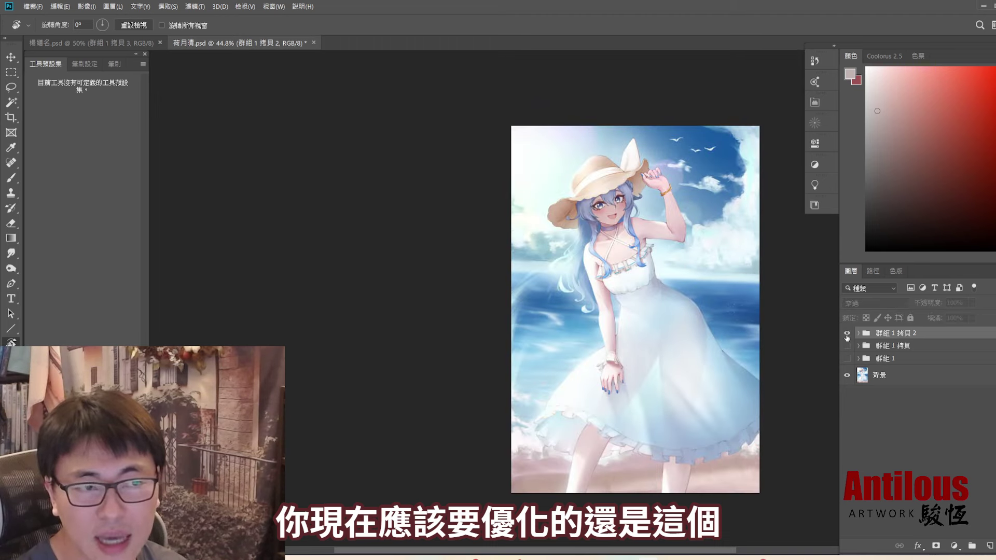
click(847, 334)
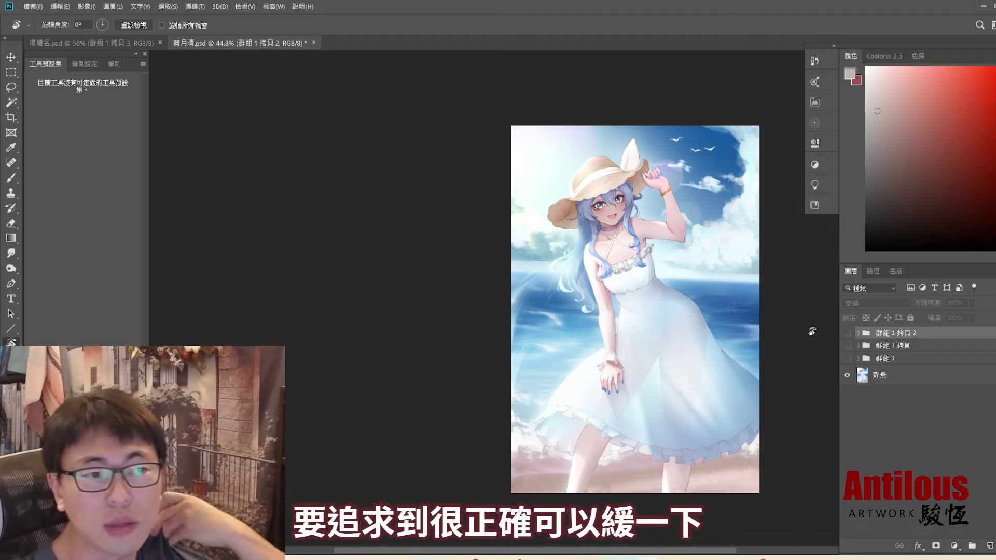
click(847, 333)
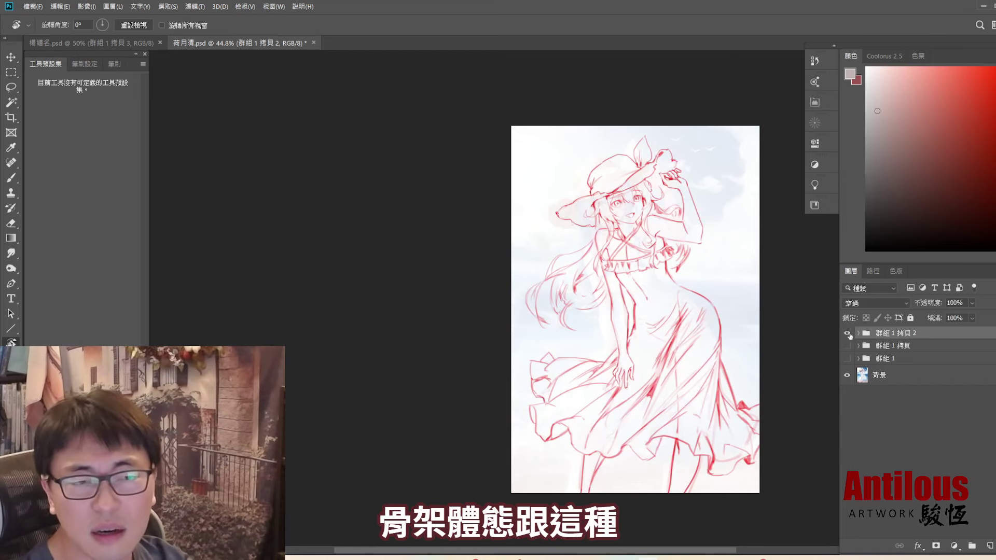
click(847, 335)
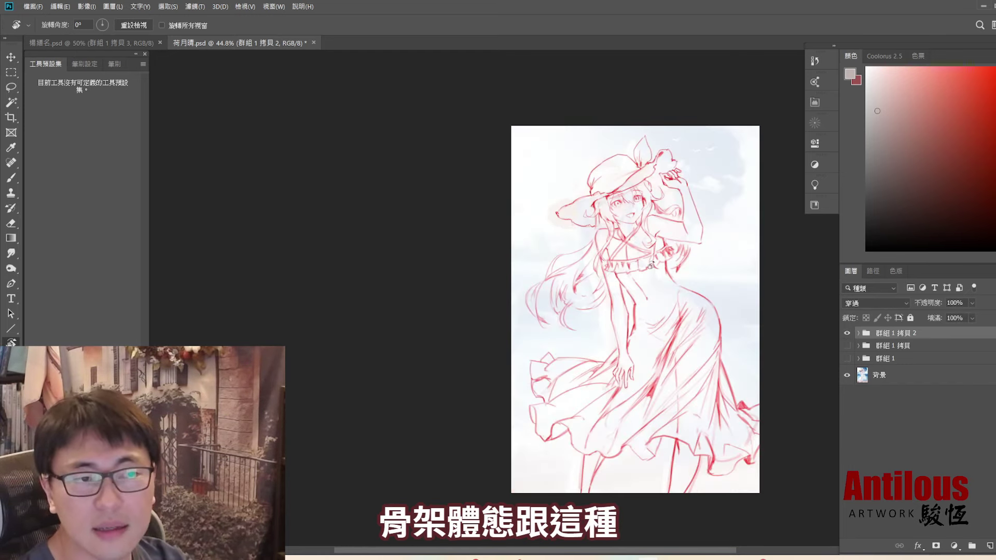
scroll(650, 265, up, 5)
click(847, 334)
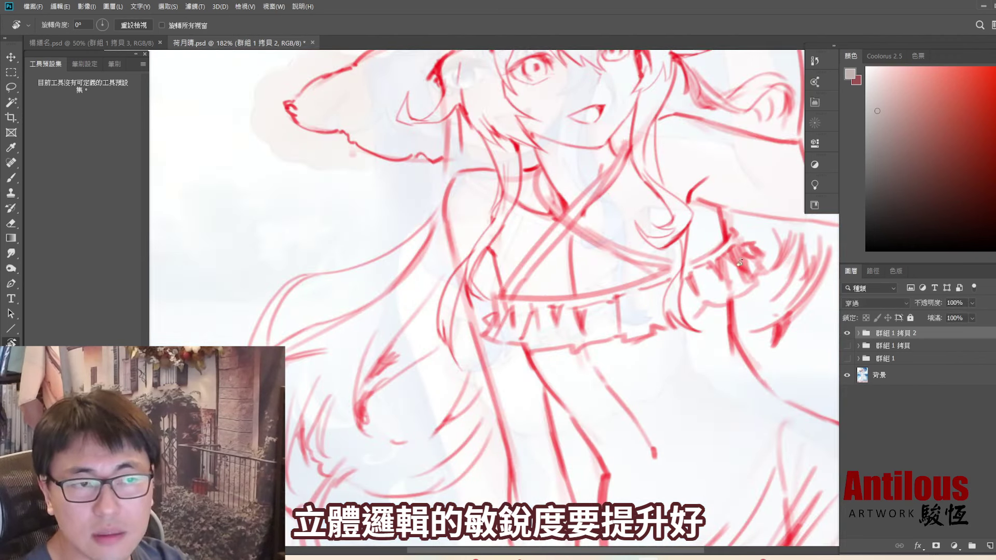
scroll(779, 322, down, 2)
scroll(752, 332, down, 3)
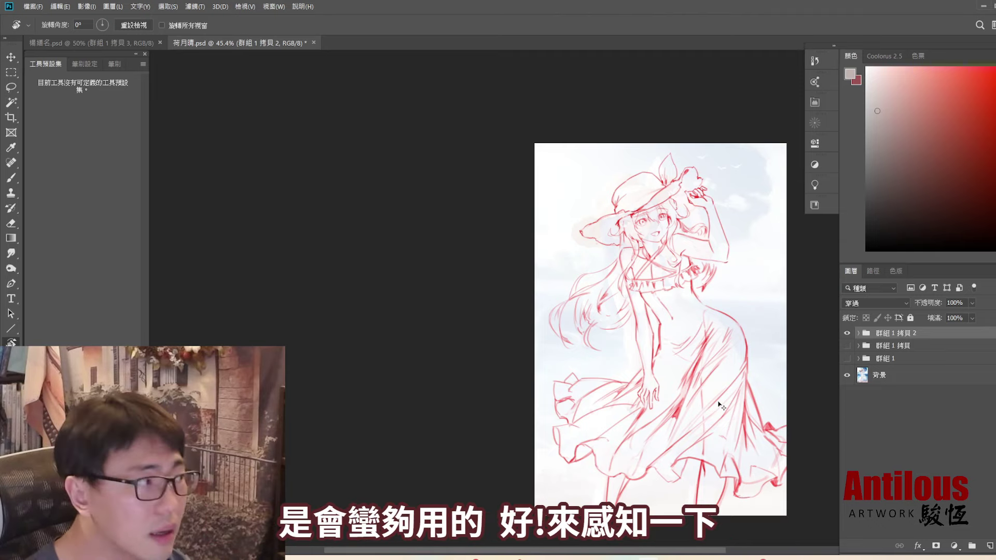
key(ctrl+s)
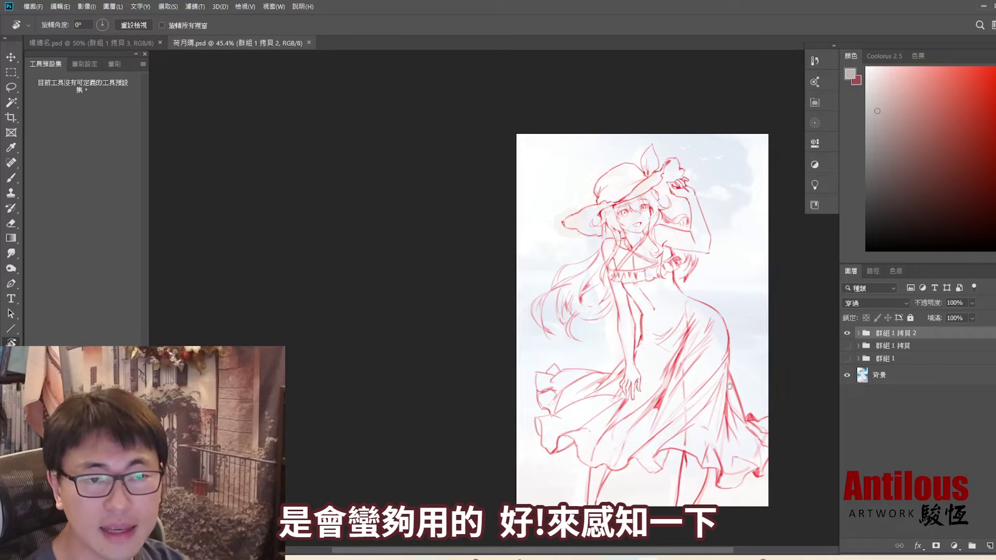